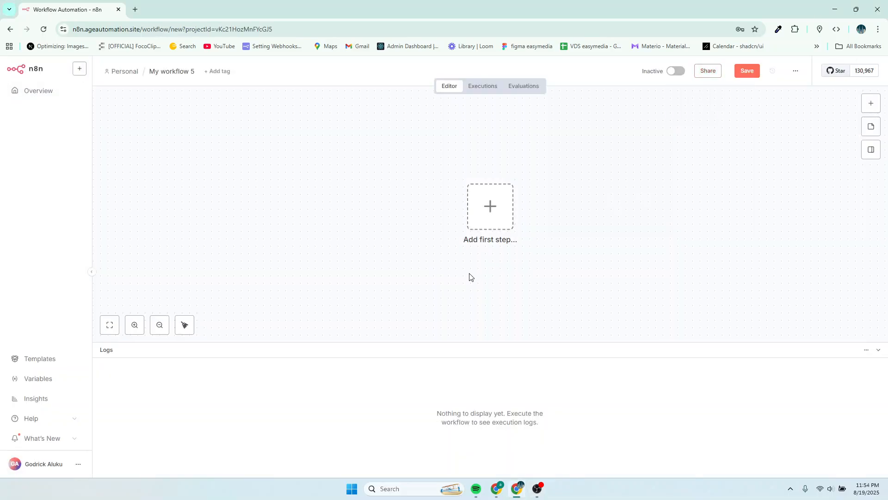
Add a Slack trigger for new messages posted to a channel as the workflow's first step.
{"action": "left_click", "coordinate": [489, 213]}
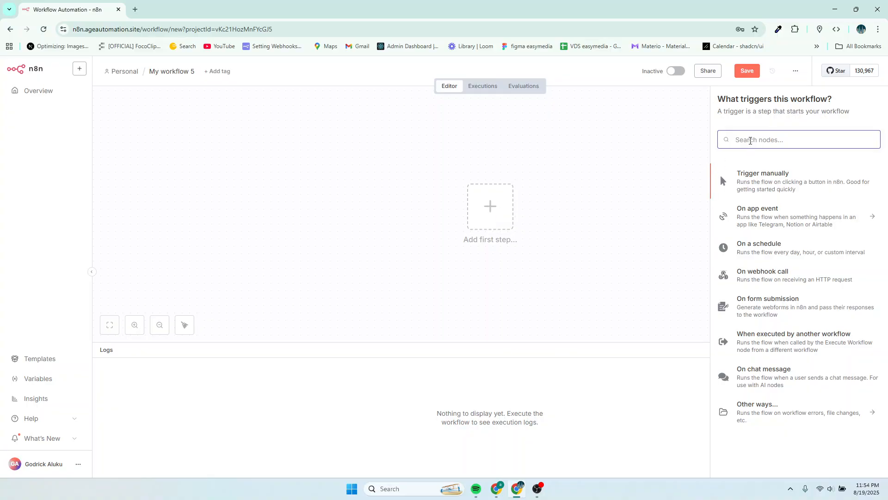
{"action": "type", "text": "l"}
{"action": "key", "text": "BackSpace"}
{"action": "type", "text": "sla"}
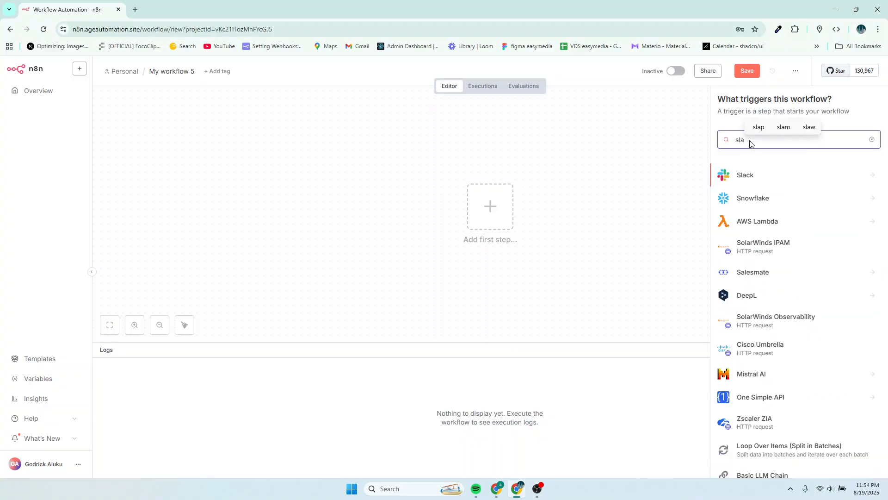
{"action": "left_click", "coordinate": [749, 174]}
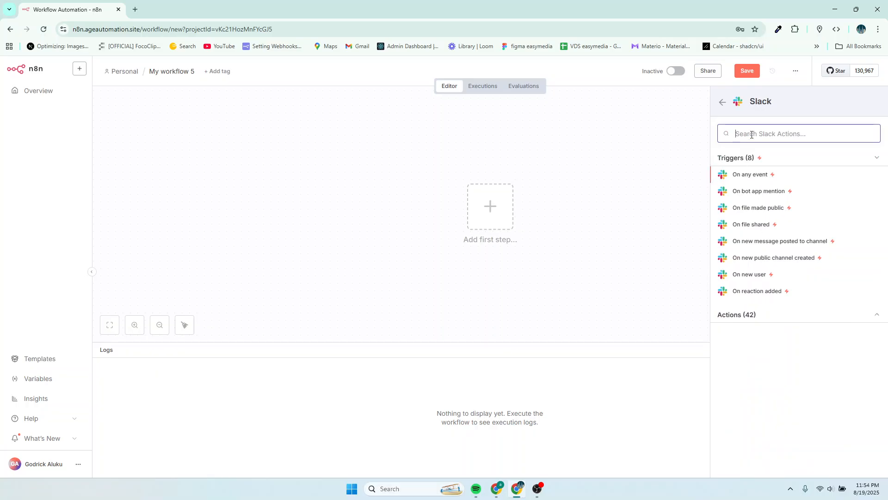
{"action": "type", "text": "channel"}
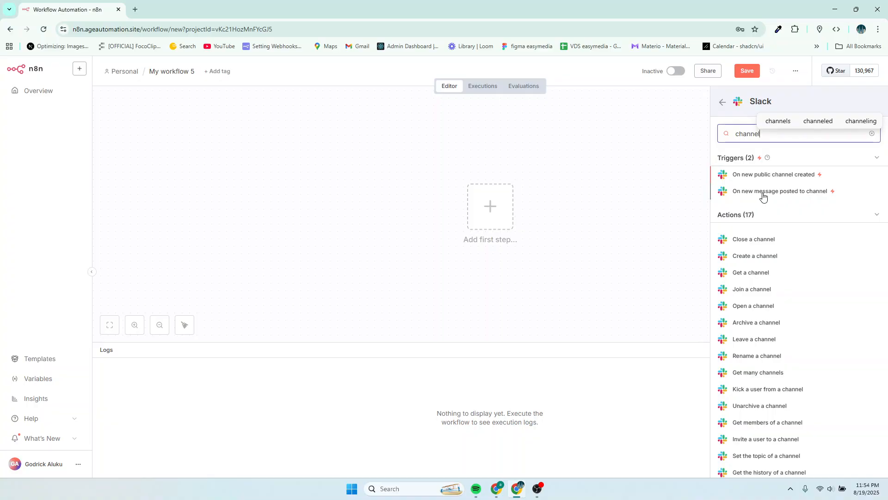
{"action": "left_click", "coordinate": [799, 195]}
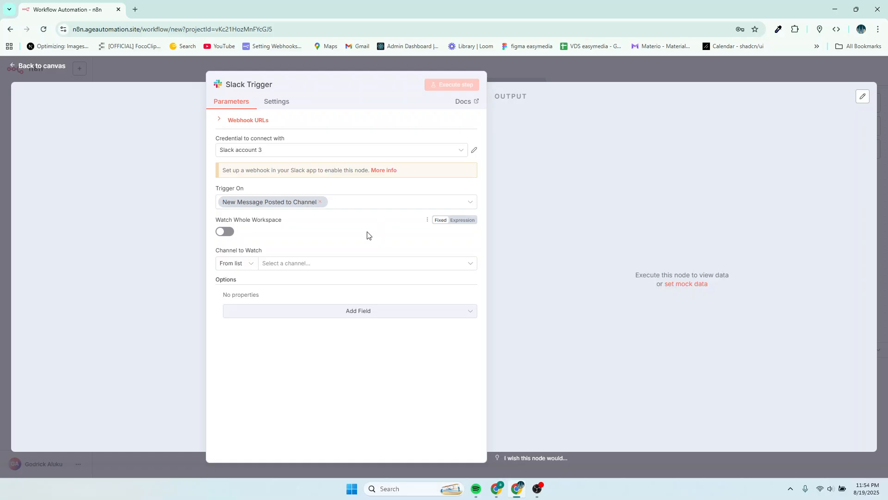
Expand the trigger's webhook URLs and switch between the test and production URLs.
{"action": "left_click", "coordinate": [246, 121]}
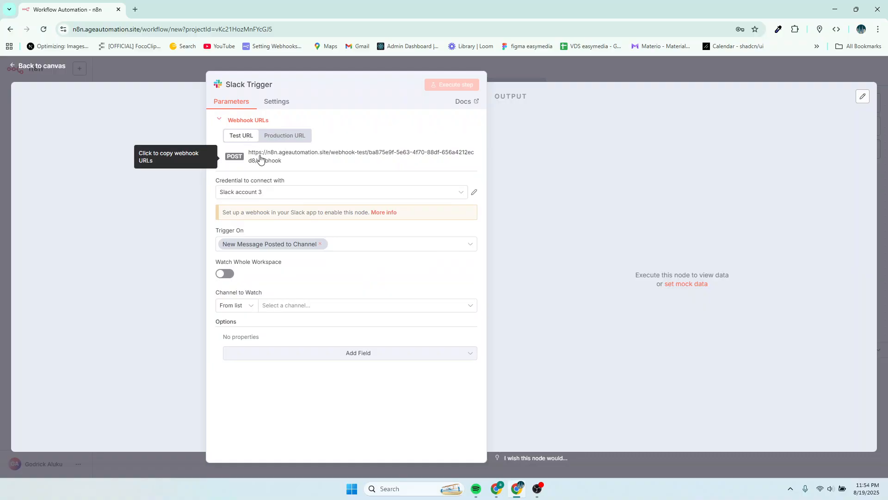
{"action": "left_click", "coordinate": [281, 137]}
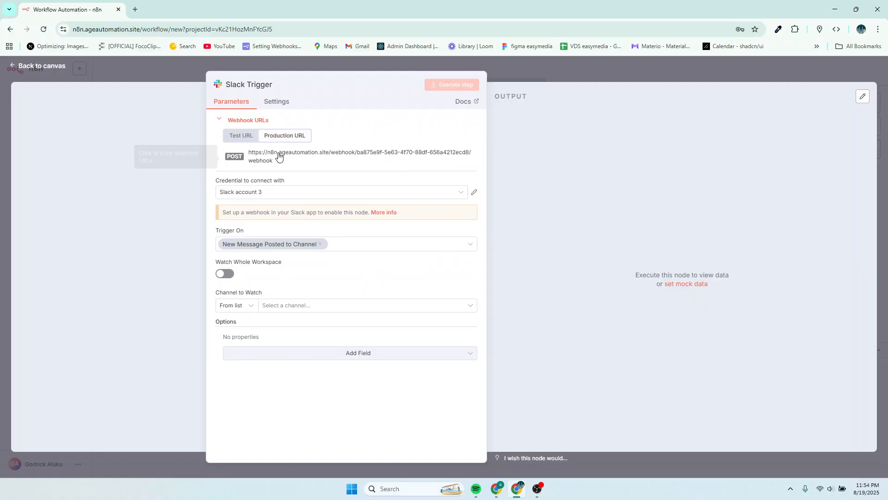
{"action": "left_click", "coordinate": [241, 135]}
{"action": "left_click", "coordinate": [278, 136]}
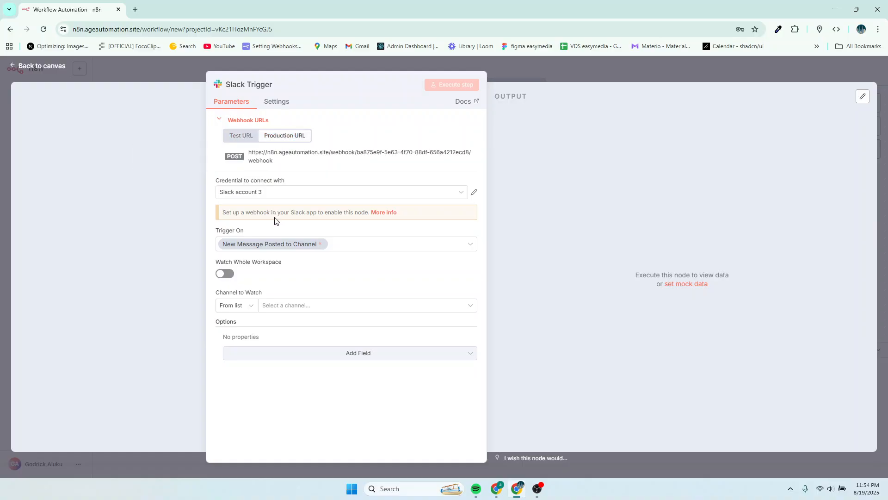
Start creating a new Slack credential for the trigger and focus its Access Token field.
{"action": "left_click", "coordinate": [273, 194]}
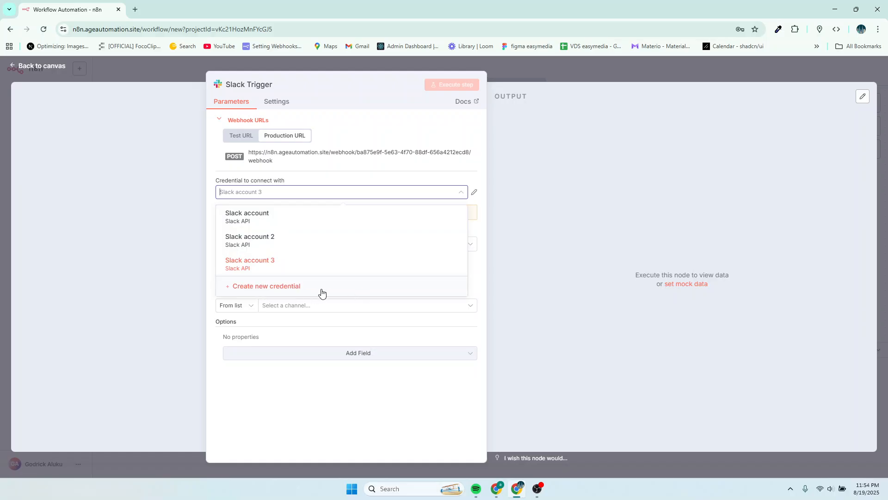
{"action": "left_click", "coordinate": [296, 289]}
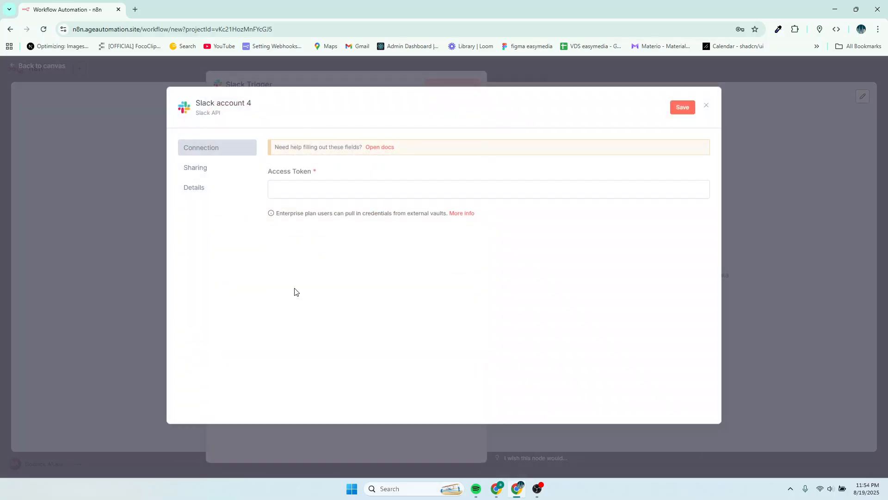
{"action": "left_click", "coordinate": [287, 186]}
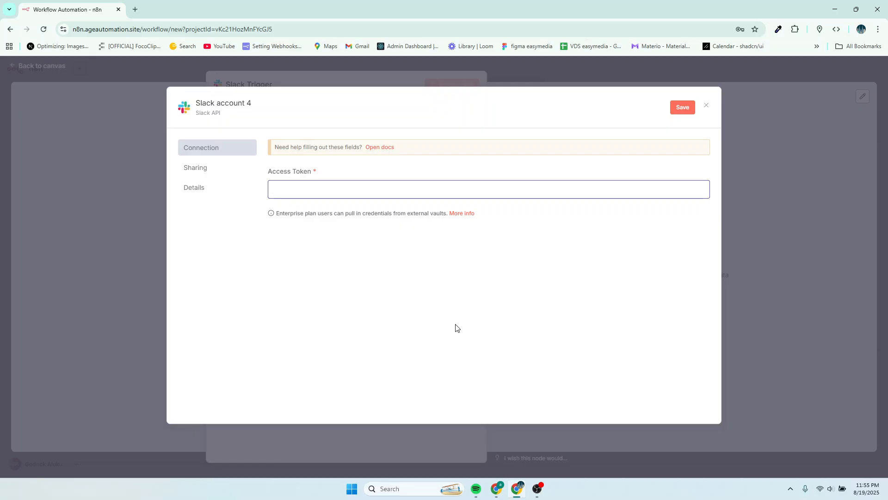
Switch to the browser window with the Slack workspace and browse the hr and marketing channels.
{"action": "left_click", "coordinate": [515, 492]}
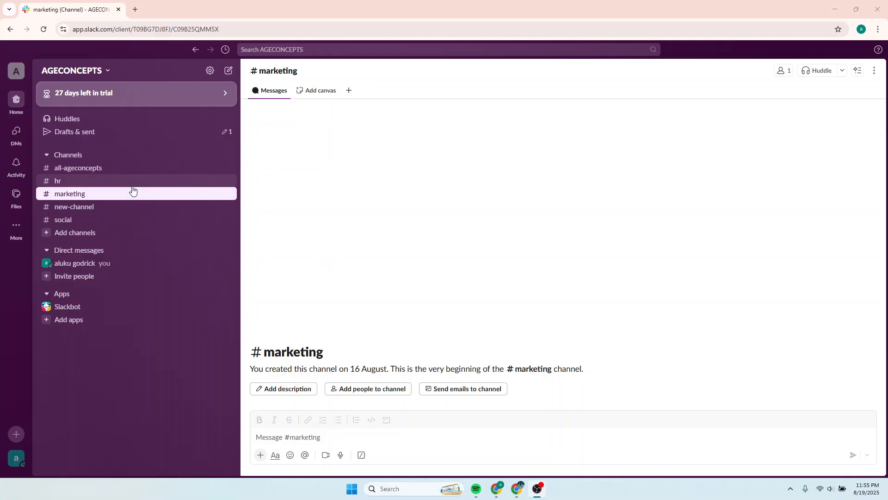
{"action": "left_click", "coordinate": [67, 180]}
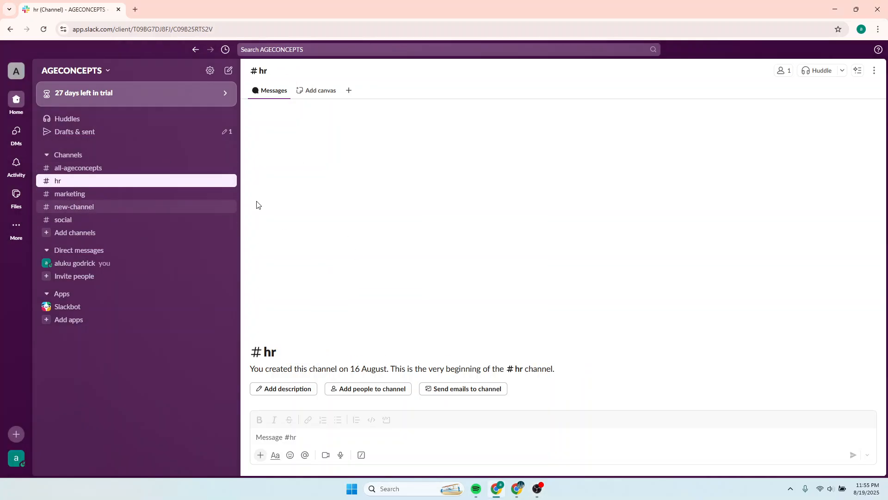
{"action": "left_click", "coordinate": [70, 193]}
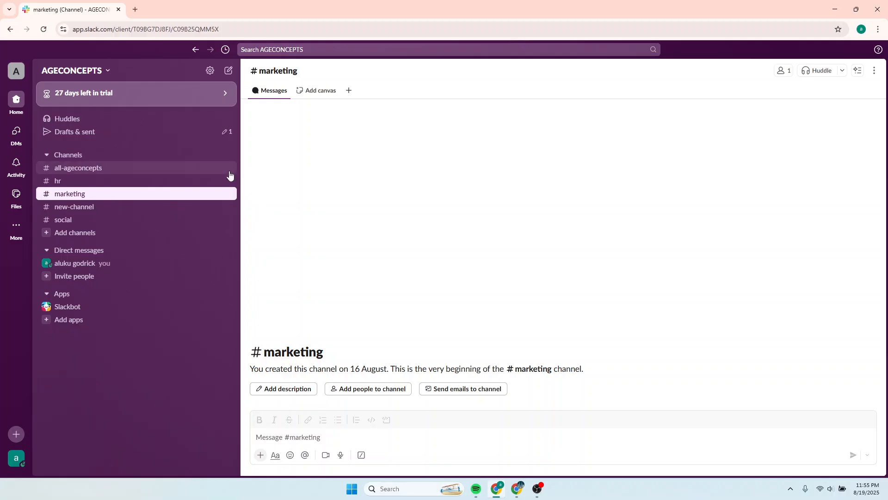
Open api.slack.com/apps in a new browser tab.
{"action": "left_click", "coordinate": [135, 9]}
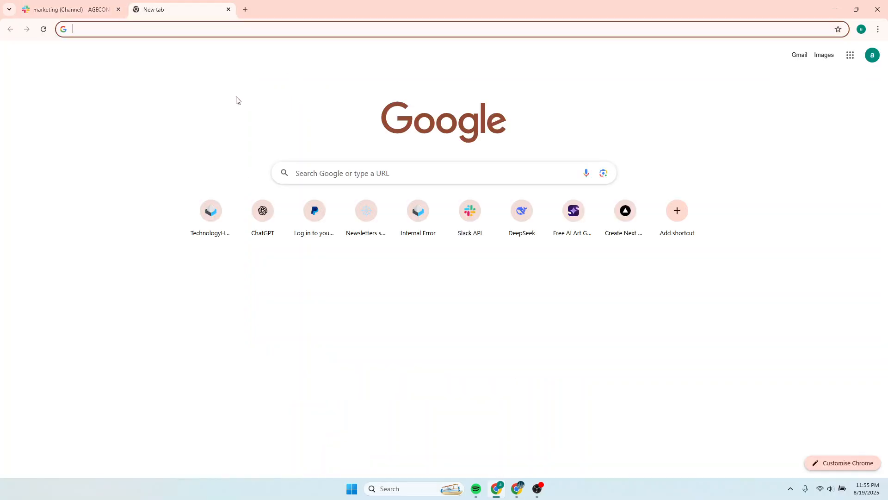
{"action": "type", "text": "ap"}
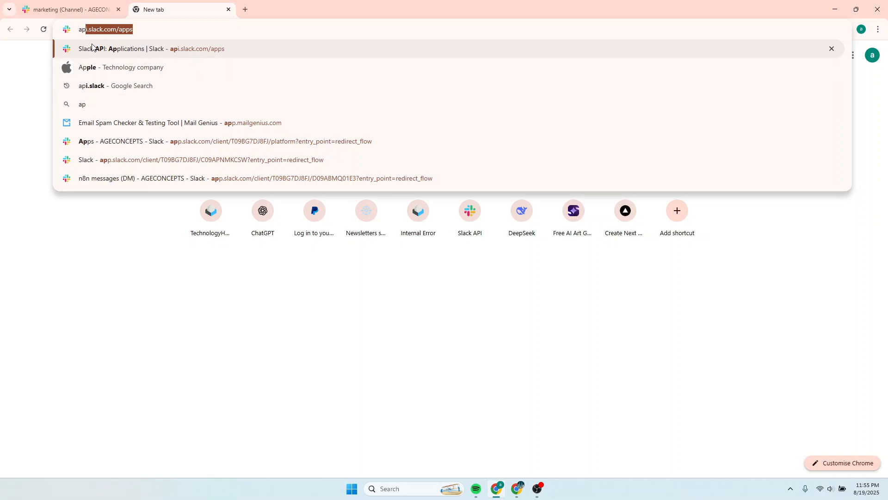
{"action": "left_click", "coordinate": [151, 30]}
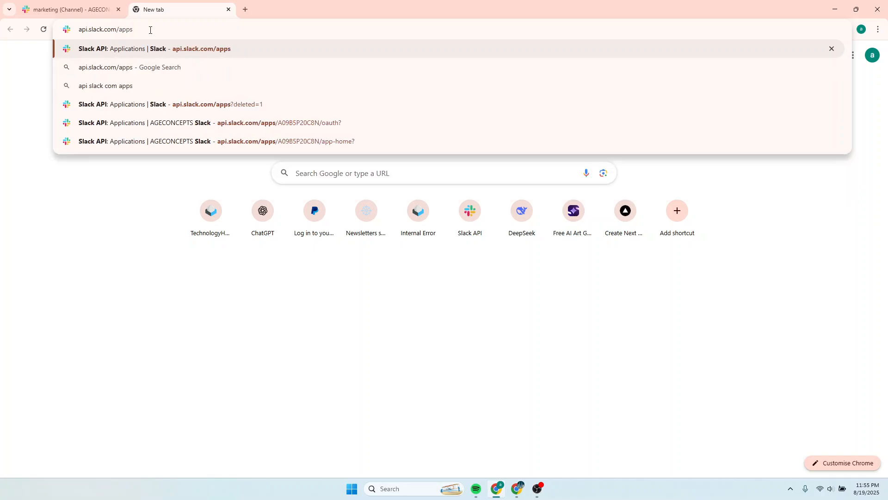
{"action": "key", "text": "Return"}
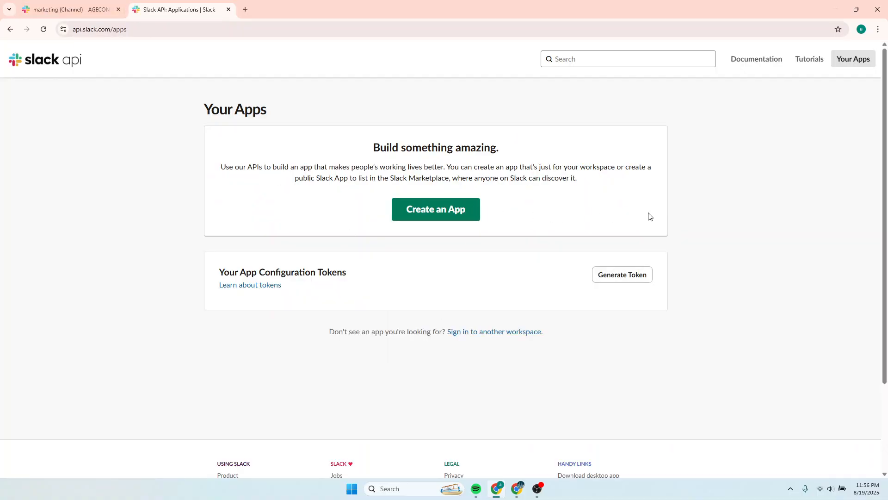
Start creating a new Slack app from scratch and name it app1.
{"action": "left_click", "coordinate": [426, 214]}
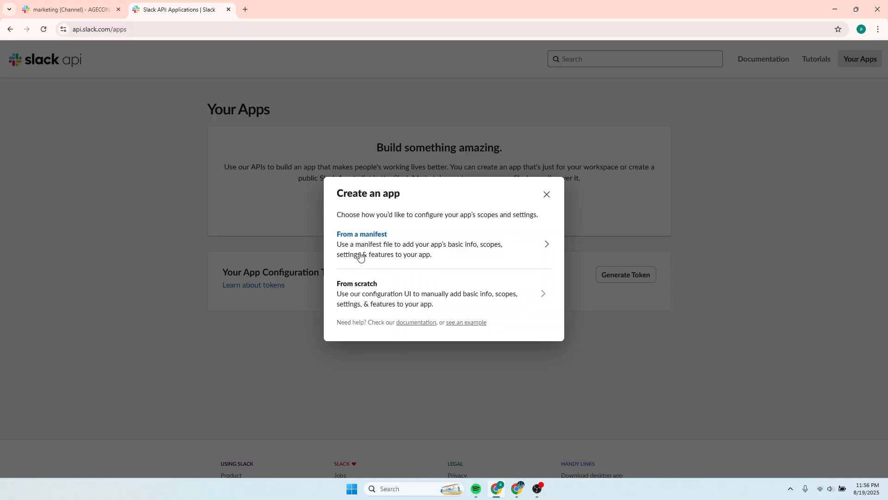
{"action": "left_click", "coordinate": [362, 288]}
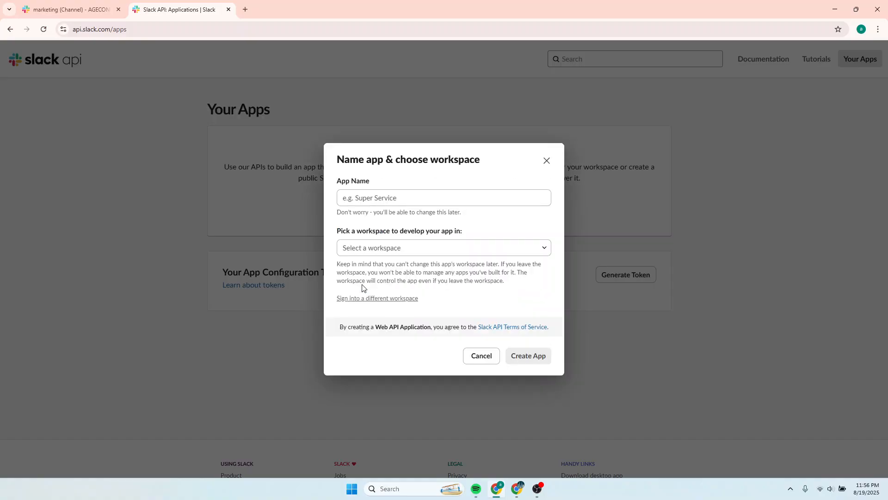
{"action": "left_click", "coordinate": [363, 200]}
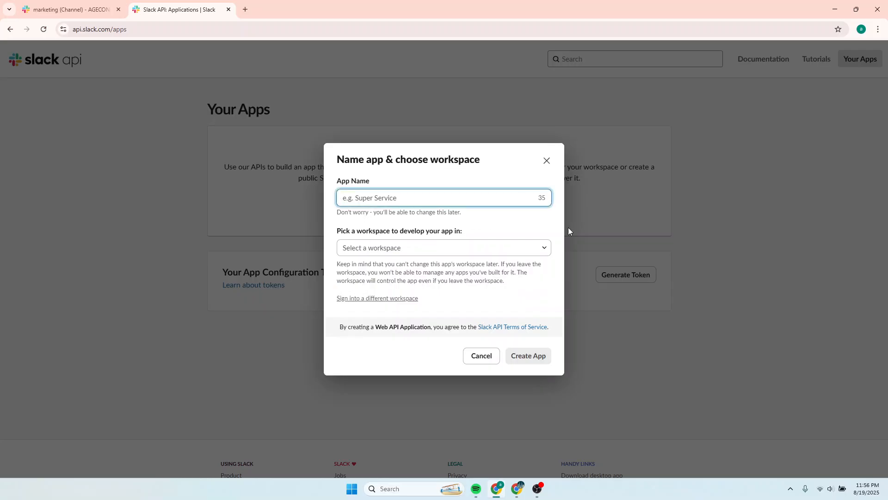
{"action": "type", "text": "app1"}
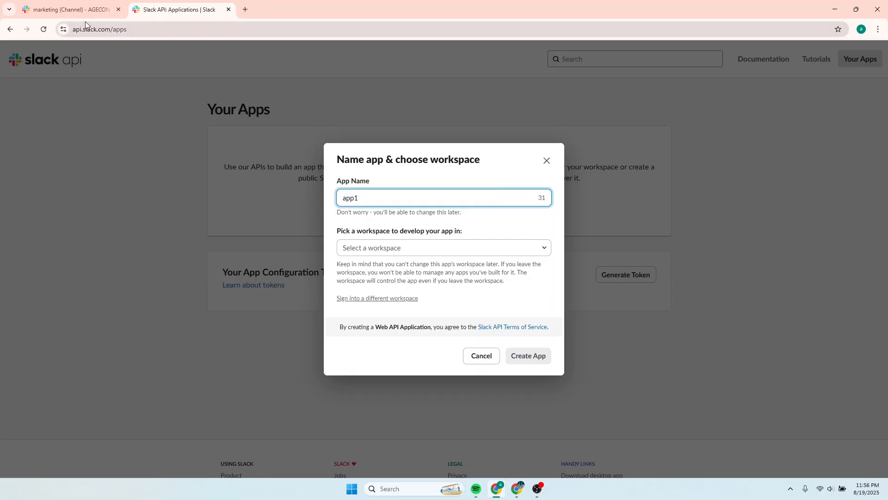
Check the workspace name in the Slack workspace tab and return to the app dialog.
{"action": "left_click", "coordinate": [65, 10]}
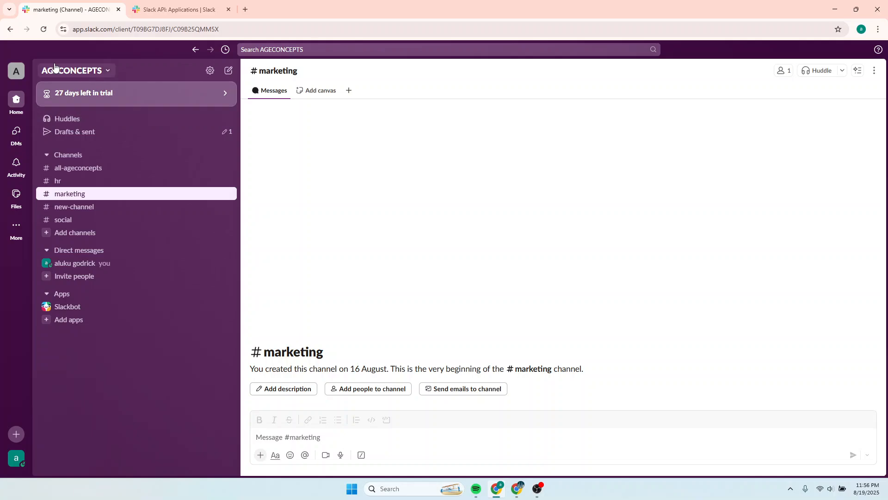
{"action": "left_click", "coordinate": [59, 84]}
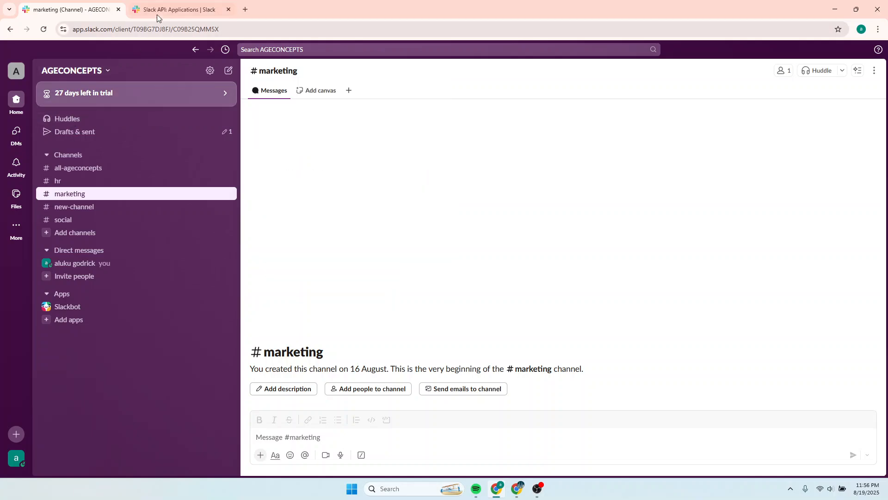
{"action": "left_click", "coordinate": [159, 10]}
Pick the AGECONCEPTS workspace for the app and create it.
{"action": "left_click", "coordinate": [439, 248]}
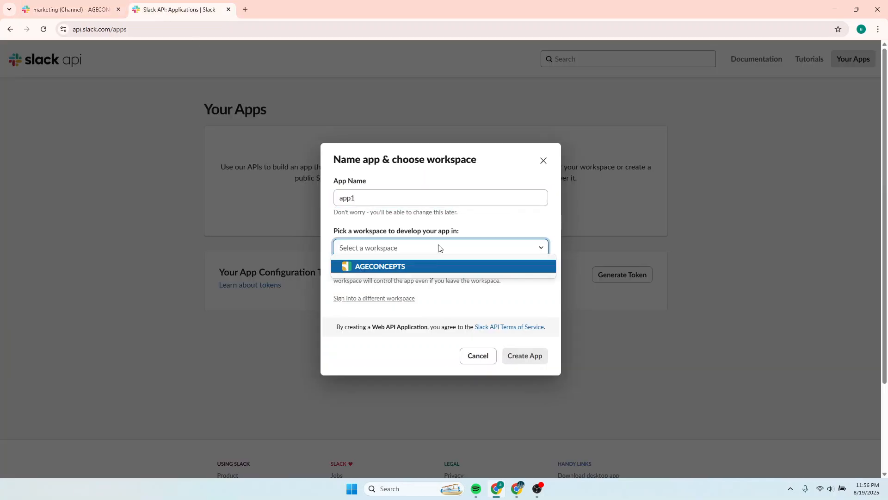
{"action": "left_click", "coordinate": [373, 266]}
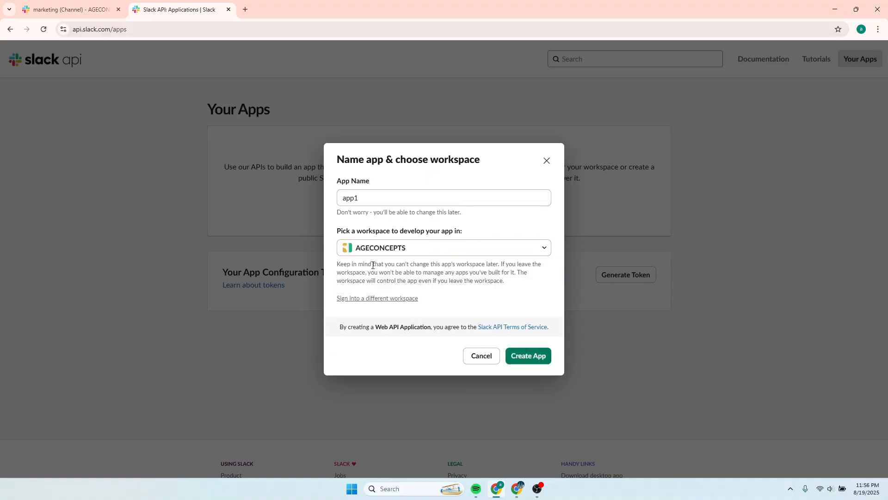
{"action": "left_click", "coordinate": [519, 356]}
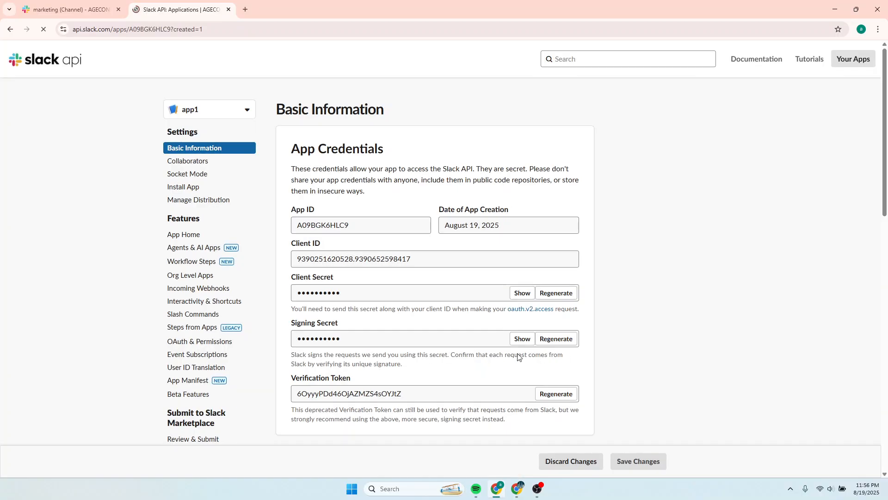
Reveal and select the app's client secret on the Basic Information page.
{"action": "scroll", "coordinate": [429, 302], "scroll_direction": "down", "scroll_amount": 2}
{"action": "scroll", "coordinate": [430, 301], "scroll_direction": "up", "scroll_amount": 2}
{"action": "scroll", "coordinate": [431, 328], "scroll_direction": "down", "scroll_amount": 1}
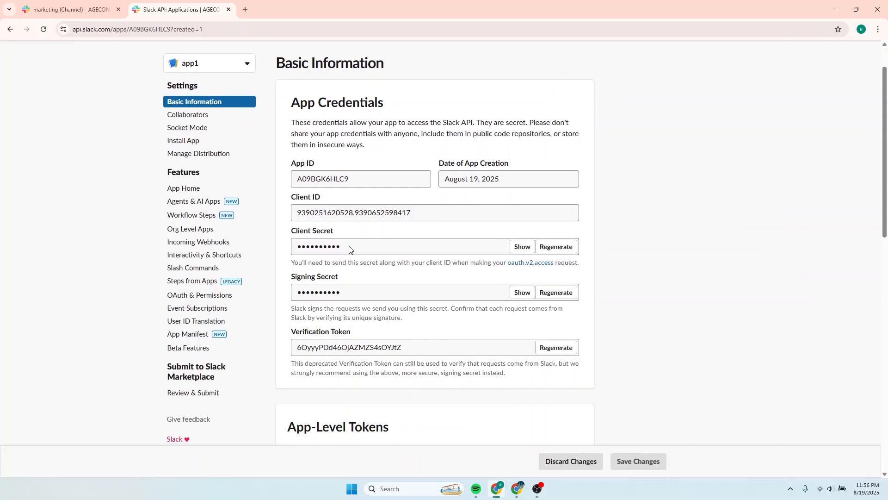
{"action": "left_click", "coordinate": [522, 247]}
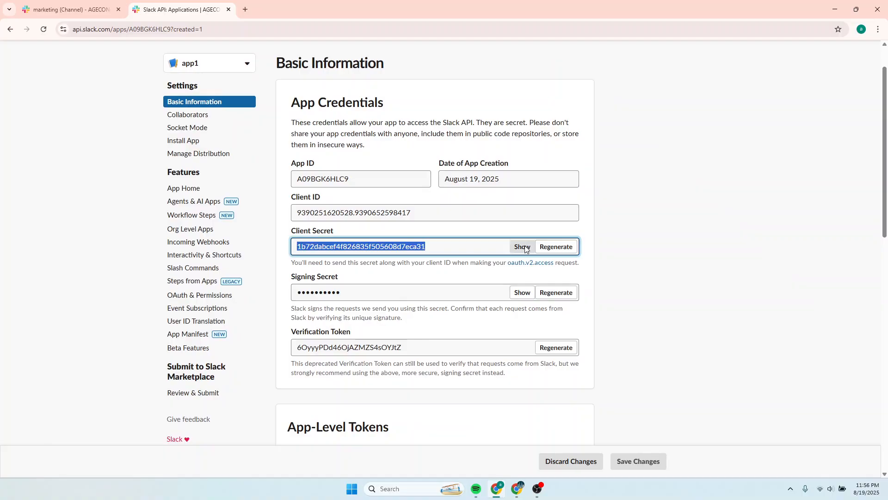
{"action": "left_click", "coordinate": [436, 249]}
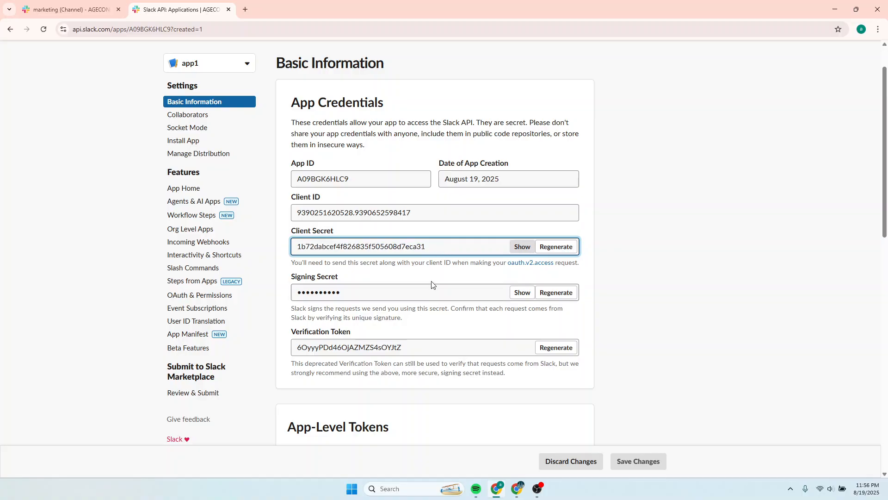
{"action": "scroll", "coordinate": [435, 277], "scroll_direction": "down", "scroll_amount": 5}
{"action": "scroll", "coordinate": [438, 296], "scroll_direction": "up", "scroll_amount": 5}
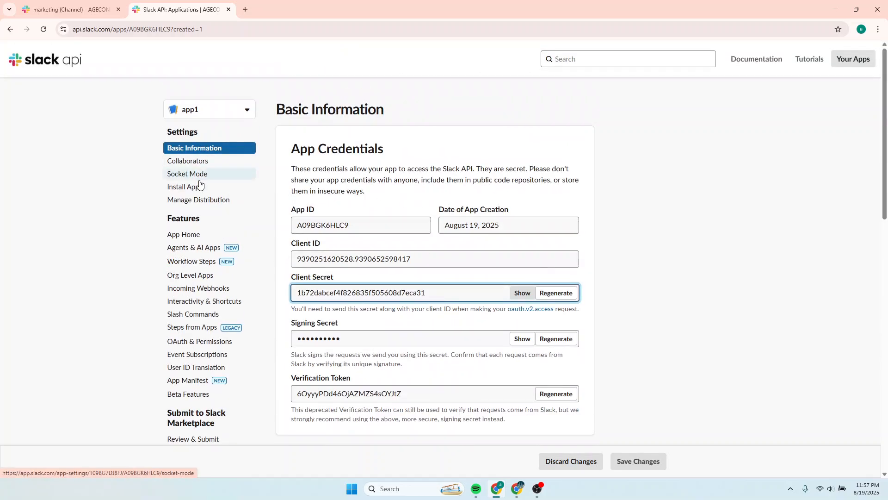
Open the App Home settings and read through the bot token scope and Show Tabs sections.
{"action": "left_click", "coordinate": [185, 236]}
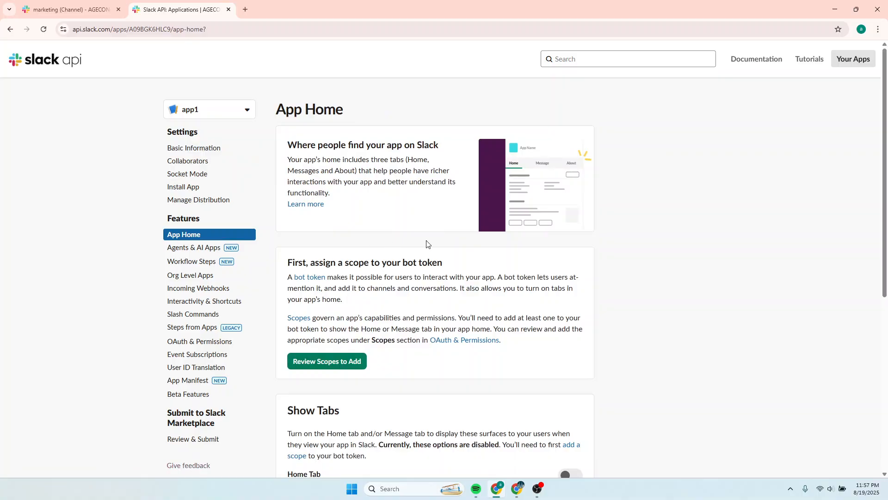
{"action": "scroll", "coordinate": [426, 243], "scroll_direction": "down", "scroll_amount": 3}
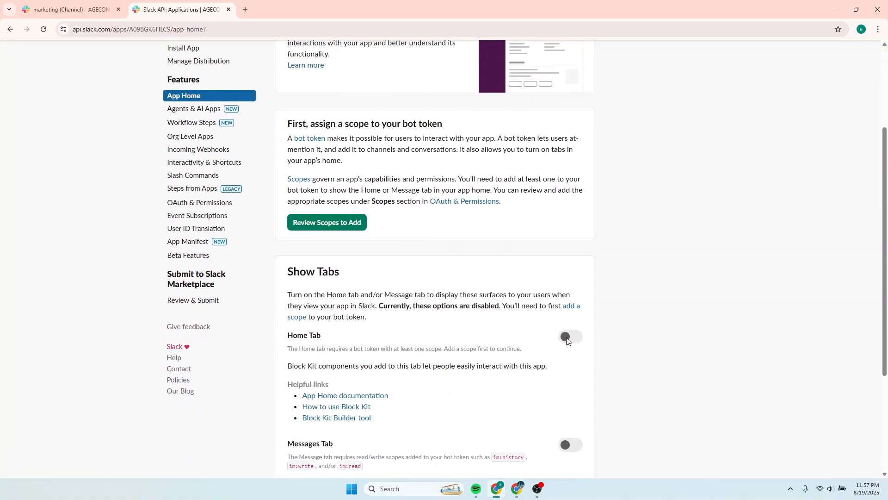
{"action": "scroll", "coordinate": [537, 292], "scroll_direction": "down", "scroll_amount": 2}
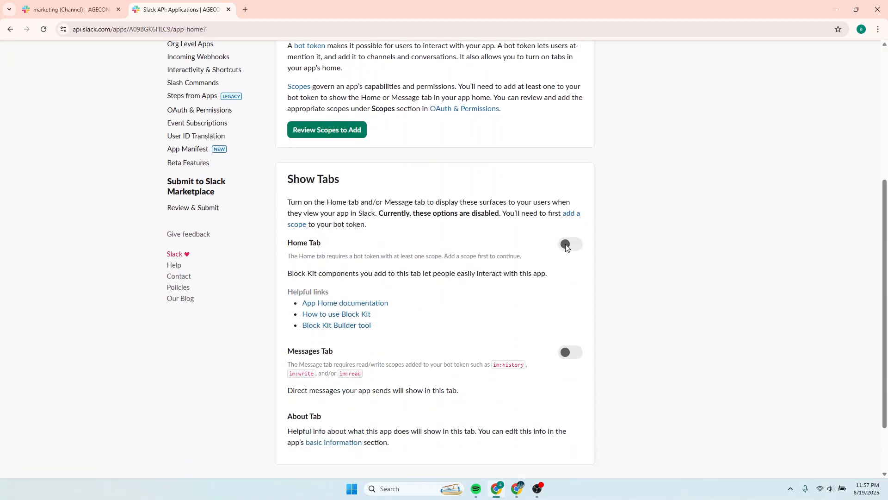
{"action": "scroll", "coordinate": [506, 282], "scroll_direction": "down", "scroll_amount": 2}
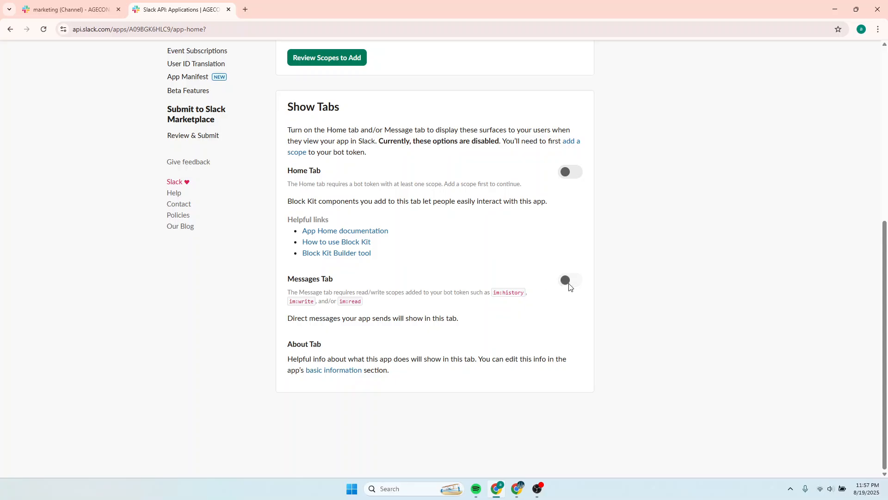
Turn on Enable Events on the app's Event Subscriptions page.
{"action": "scroll", "coordinate": [508, 293], "scroll_direction": "up", "scroll_amount": 4}
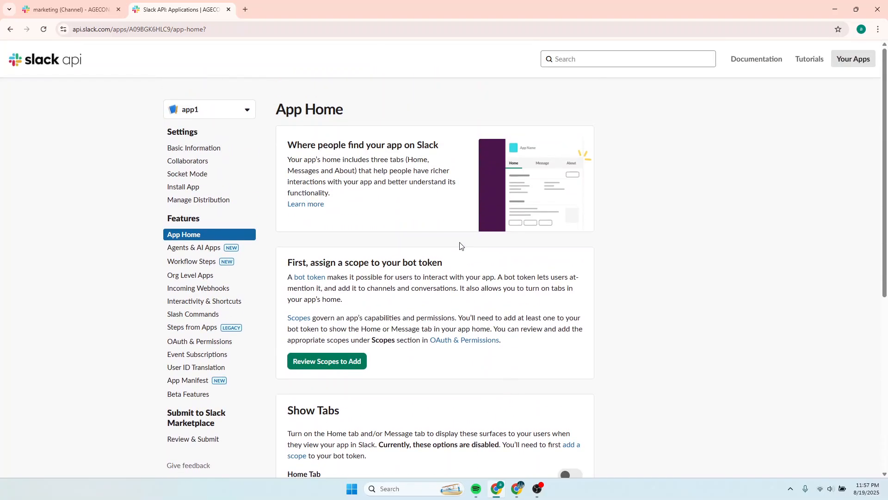
{"action": "scroll", "coordinate": [460, 245], "scroll_direction": "down", "scroll_amount": 1}
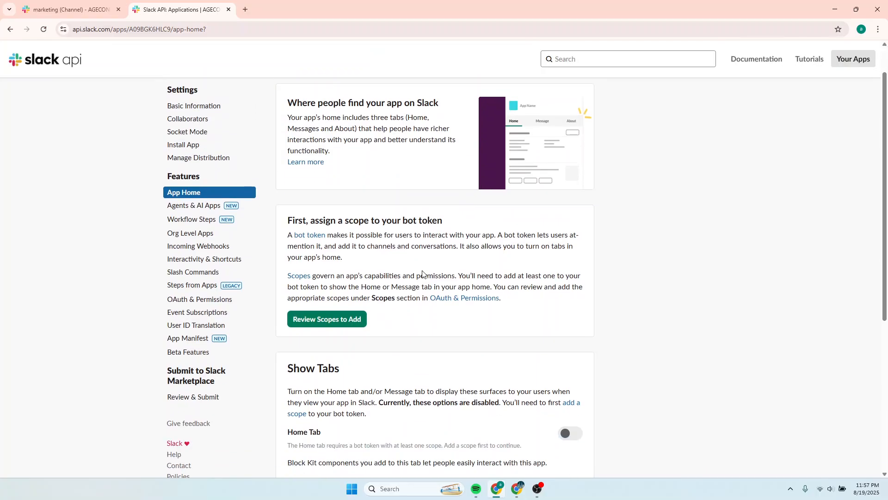
{"action": "left_click", "coordinate": [206, 312]}
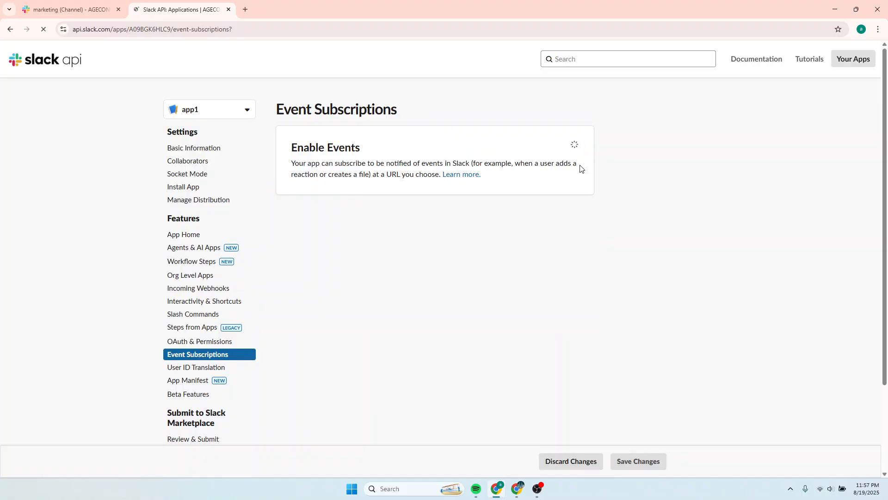
{"action": "left_click", "coordinate": [561, 150]}
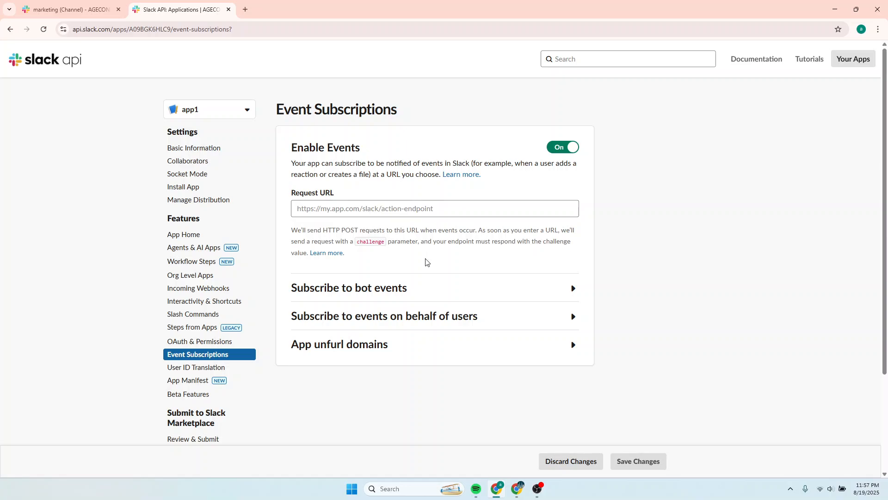
{"action": "scroll", "coordinate": [426, 265], "scroll_direction": "down", "scroll_amount": 2}
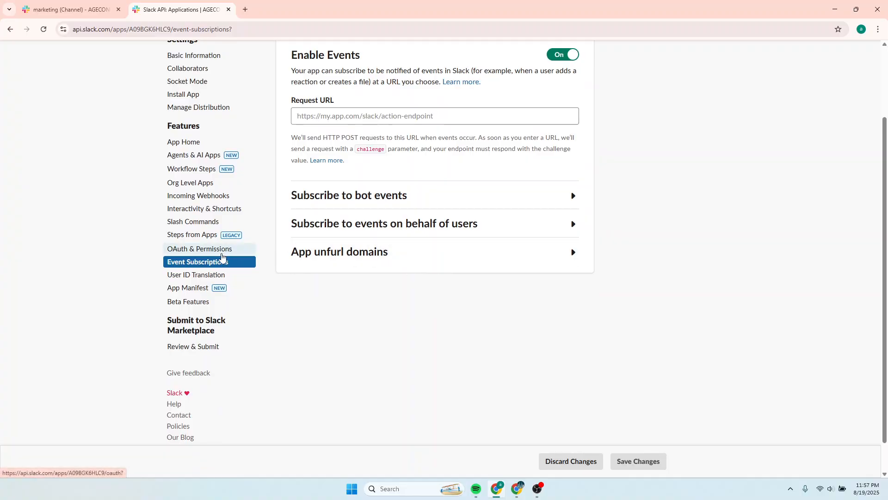
Add the app_mentions:read bot token scope on the OAuth & Permissions page.
{"action": "left_click", "coordinate": [202, 251]}
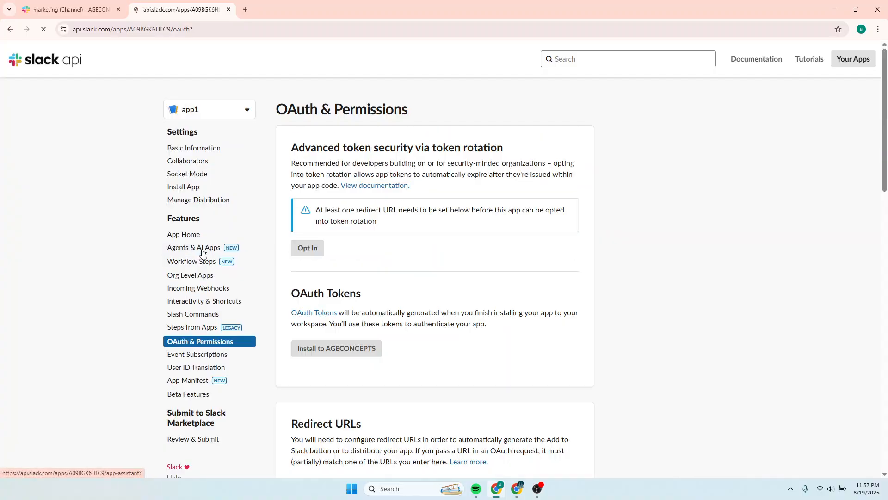
{"action": "scroll", "coordinate": [387, 252], "scroll_direction": "down", "scroll_amount": 2}
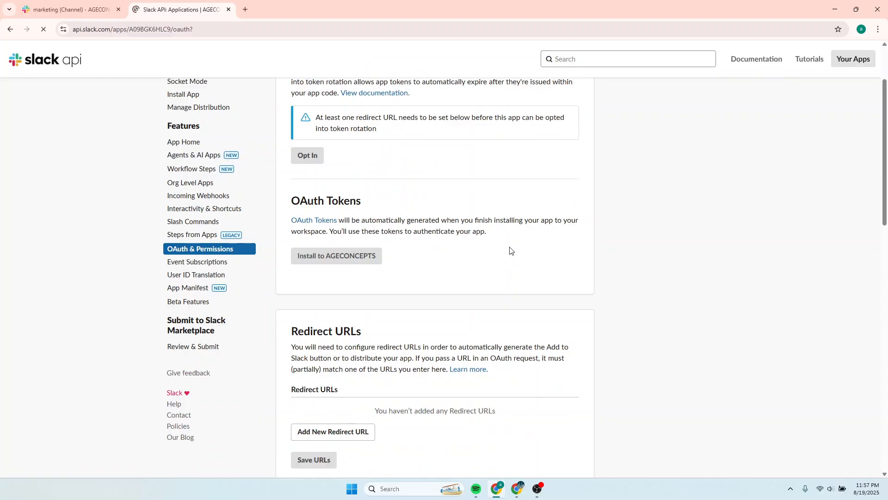
{"action": "scroll", "coordinate": [510, 250], "scroll_direction": "down", "scroll_amount": 3}
{"action": "scroll", "coordinate": [510, 250], "scroll_direction": "down", "scroll_amount": 7}
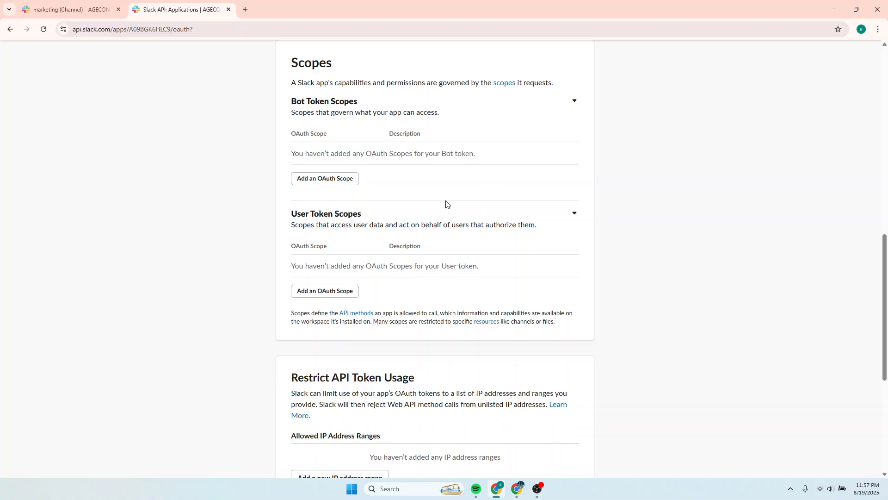
{"action": "scroll", "coordinate": [446, 204], "scroll_direction": "up", "scroll_amount": 2}
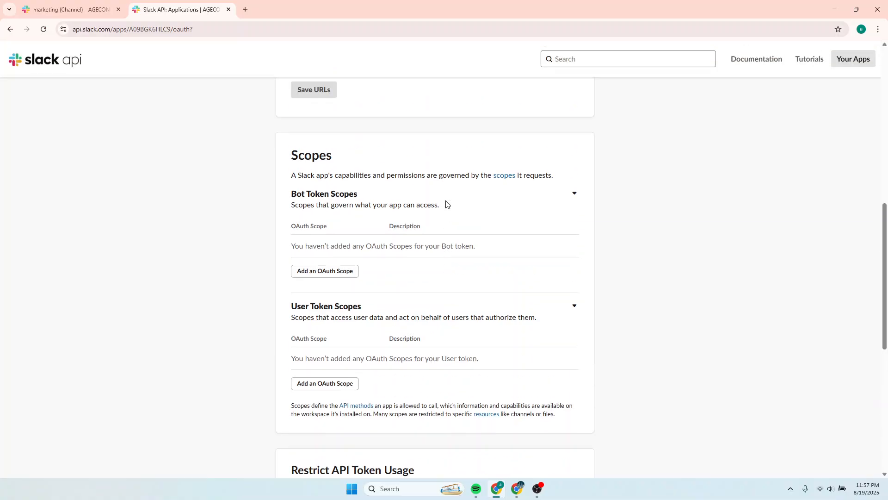
{"action": "left_click", "coordinate": [335, 273]}
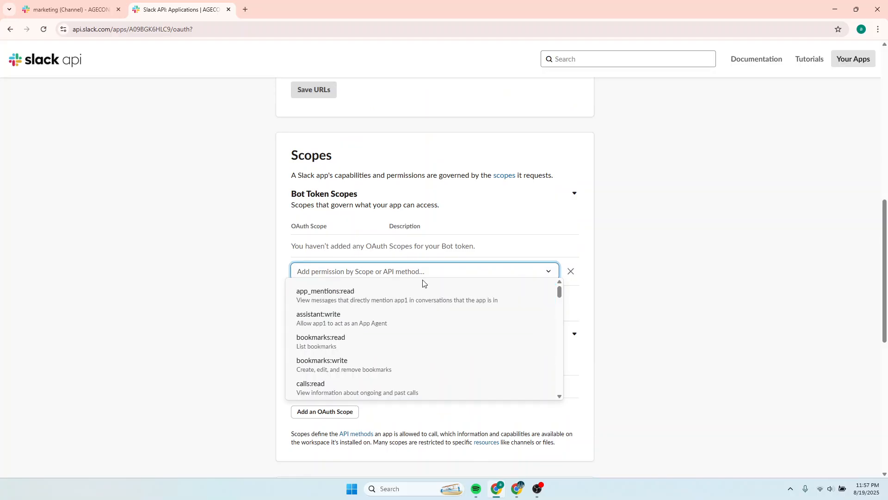
{"action": "type", "text": "app"}
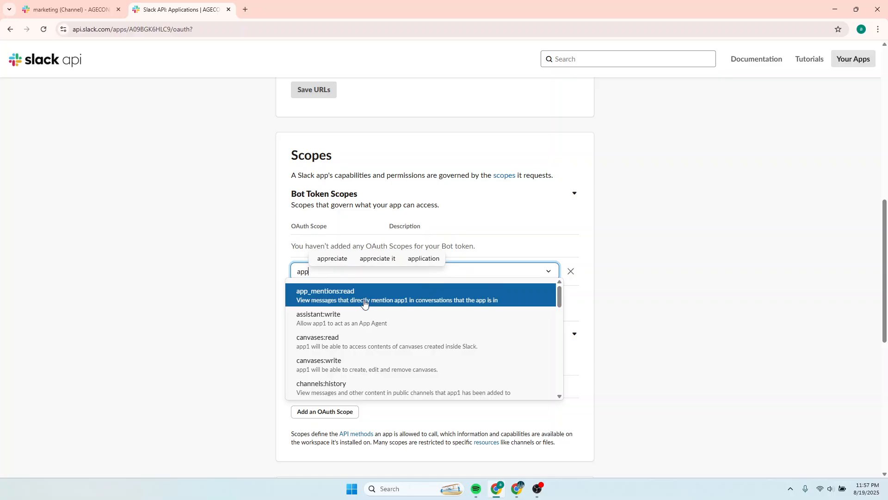
{"action": "left_click", "coordinate": [334, 301]}
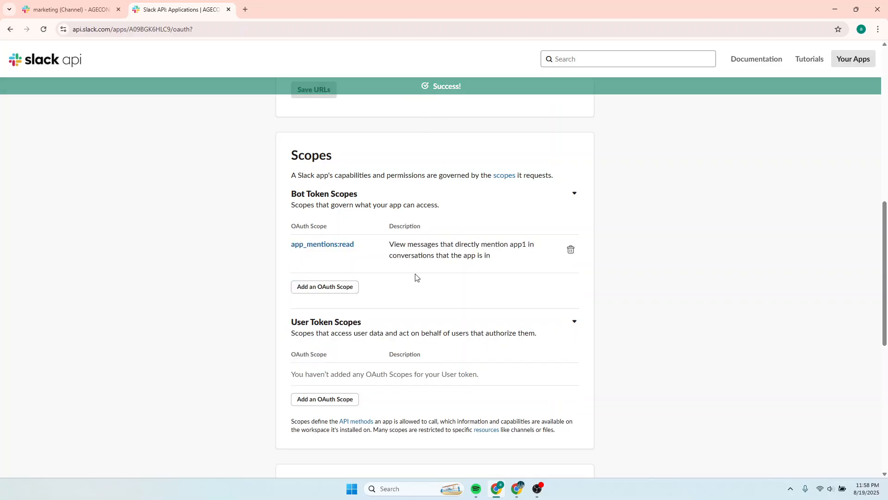
Add the groups:read and channels:read bot token scopes.
{"action": "left_click", "coordinate": [327, 288]}
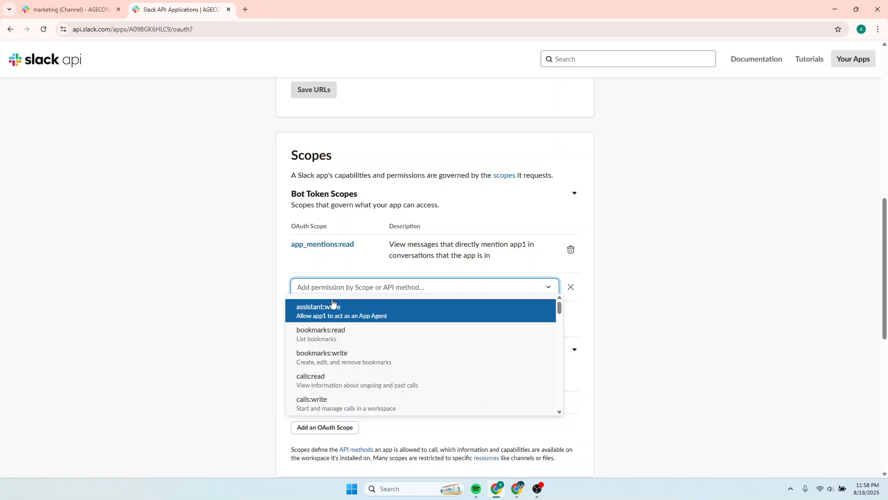
{"action": "type", "text": "grou"}
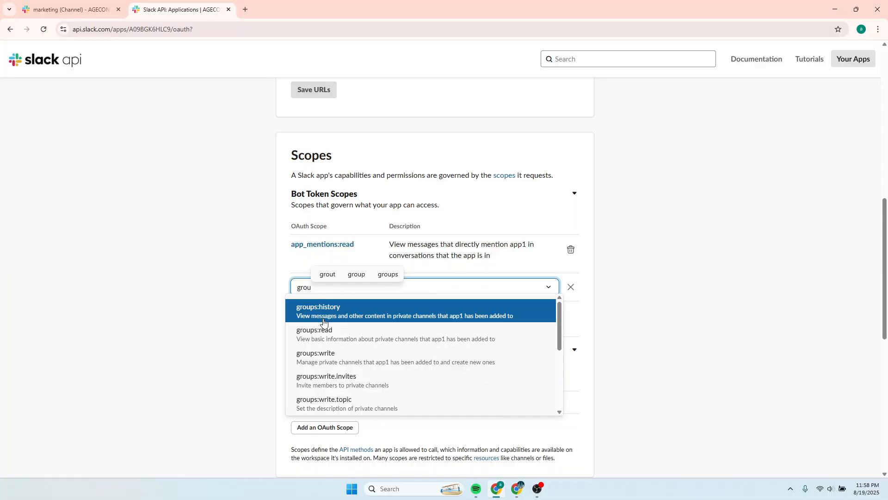
{"action": "left_click", "coordinate": [323, 337]}
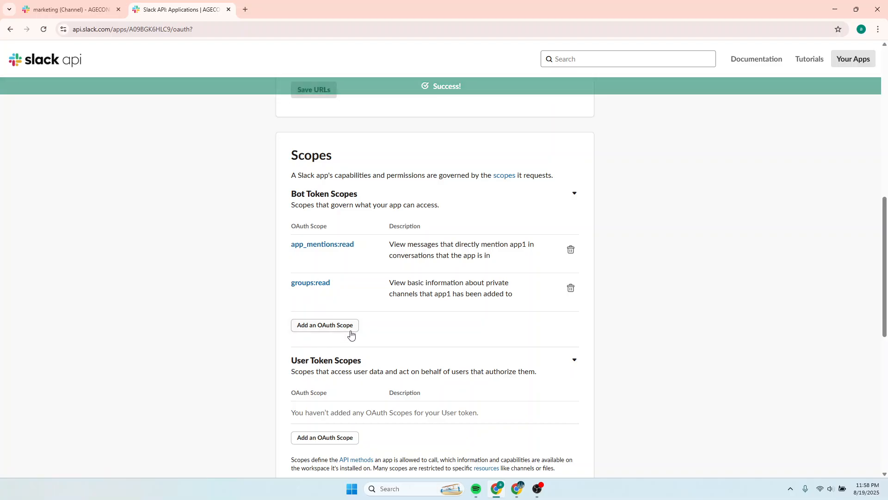
{"action": "left_click", "coordinate": [327, 327]}
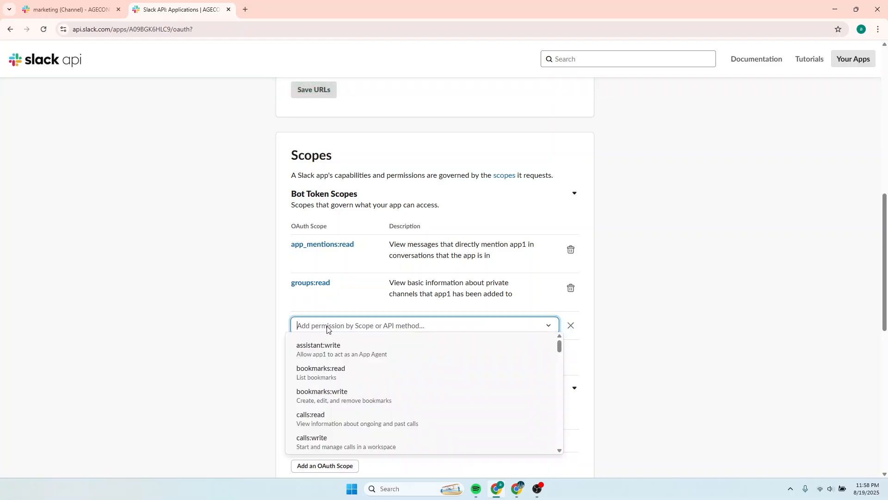
{"action": "type", "text": "chan"}
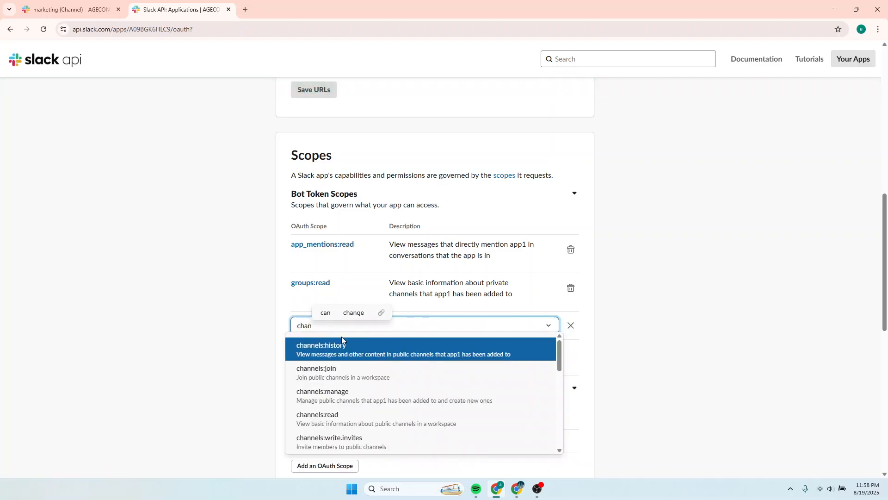
{"action": "left_click", "coordinate": [337, 421]}
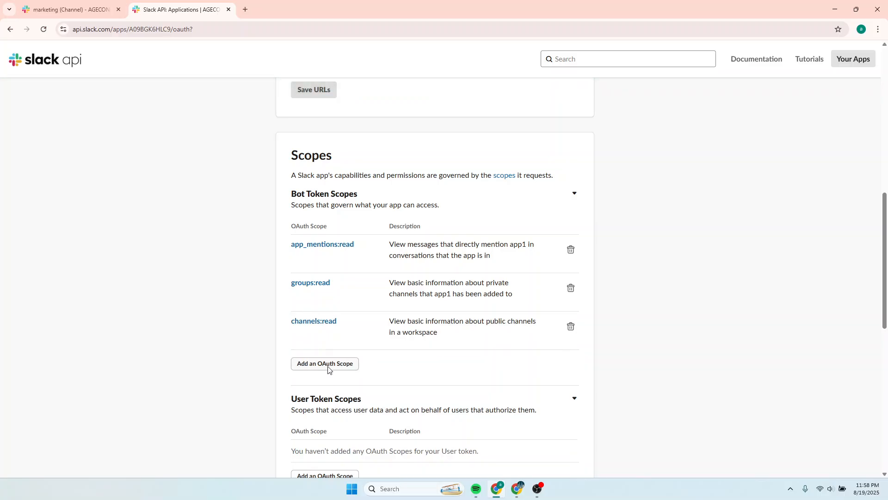
Add the channels:history and assistant:write bot token scopes.
{"action": "left_click", "coordinate": [328, 367]}
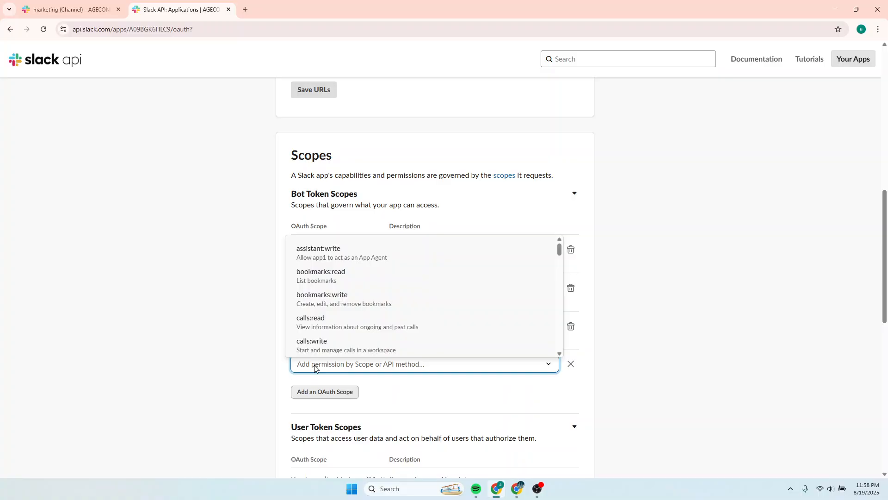
{"action": "type", "text": "channe"}
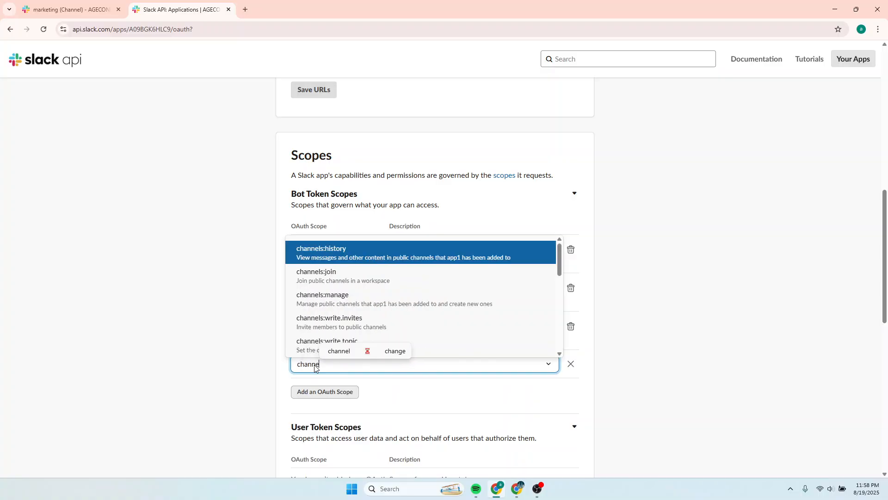
{"action": "left_click", "coordinate": [361, 254]}
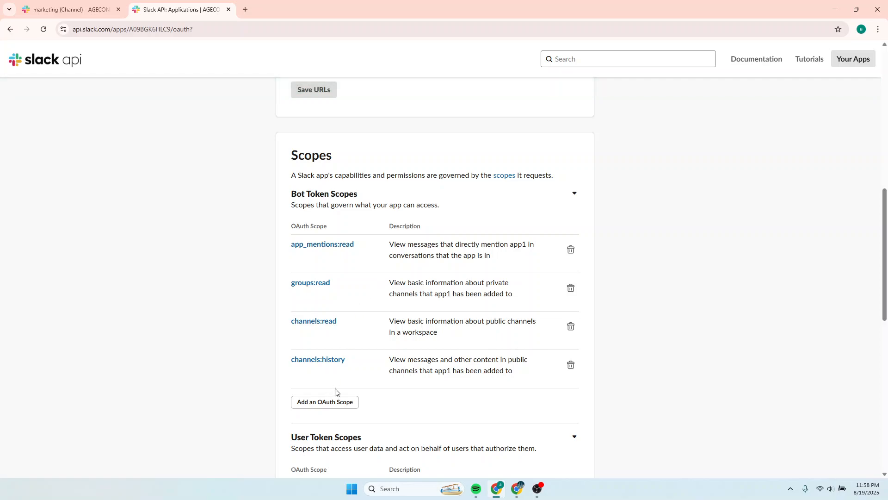
{"action": "left_click", "coordinate": [334, 402]}
{"action": "type", "text": "ass"}
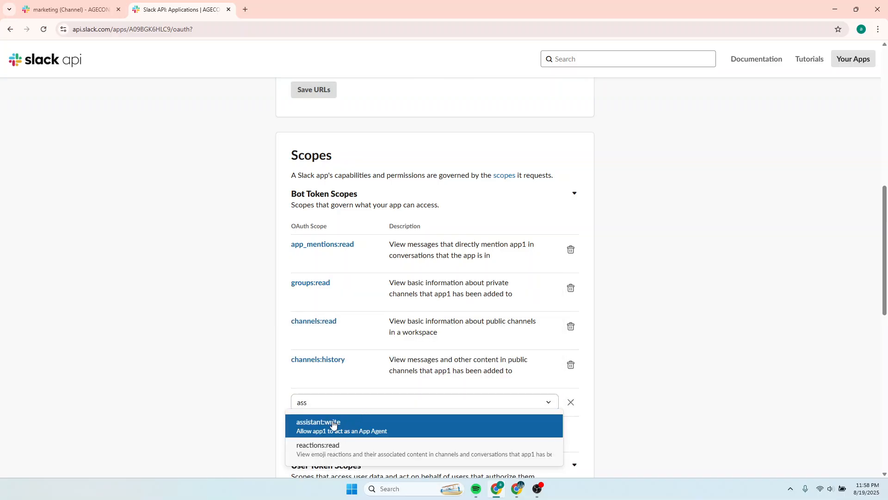
{"action": "left_click", "coordinate": [335, 424]}
Install the app to the AGECONCEPTS workspace.
{"action": "scroll", "coordinate": [458, 370], "scroll_direction": "down", "scroll_amount": 10}
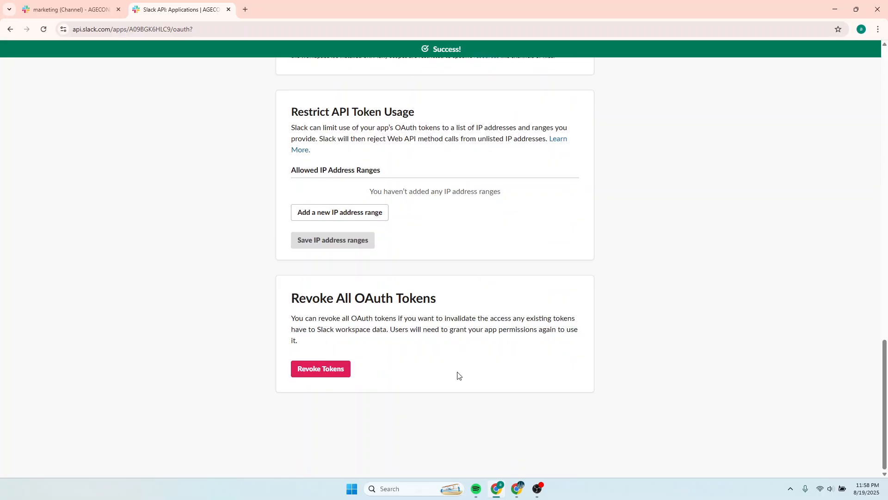
{"action": "scroll", "coordinate": [458, 372], "scroll_direction": "up", "scroll_amount": 15}
{"action": "scroll", "coordinate": [458, 375], "scroll_direction": "up", "scroll_amount": 3}
{"action": "scroll", "coordinate": [458, 375], "scroll_direction": "up", "scroll_amount": 1}
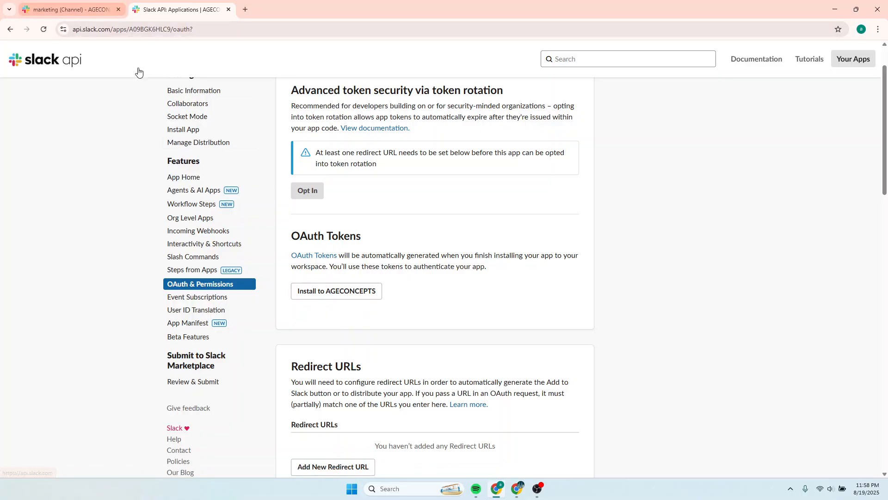
{"action": "left_click", "coordinate": [338, 296]}
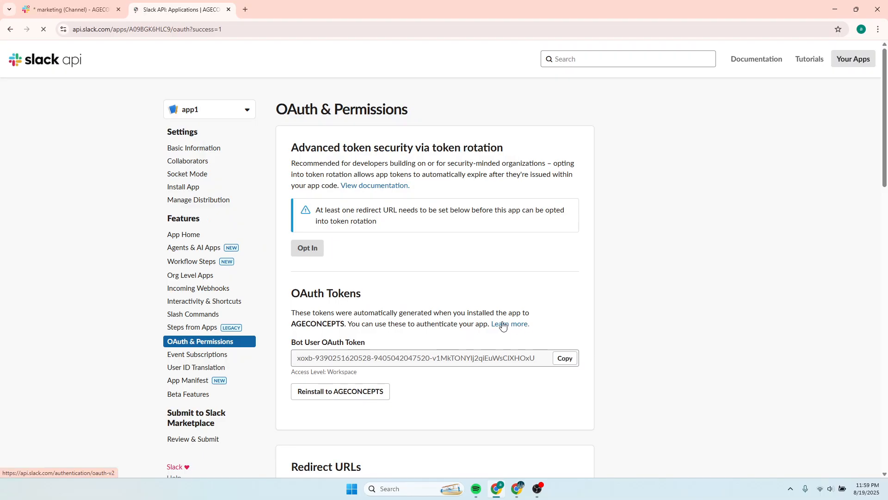
Check the Slack workspace tab and return to the app's OAuth settings.
{"action": "left_click", "coordinate": [73, 11]}
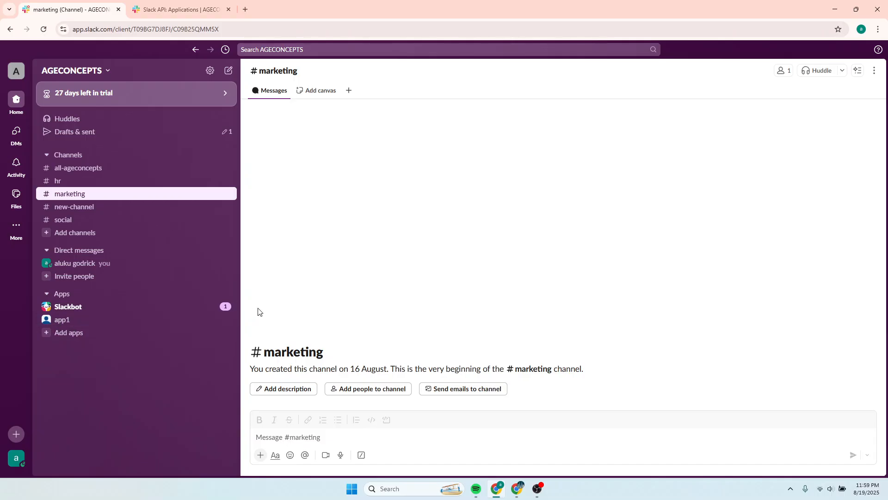
{"action": "left_click", "coordinate": [169, 10]}
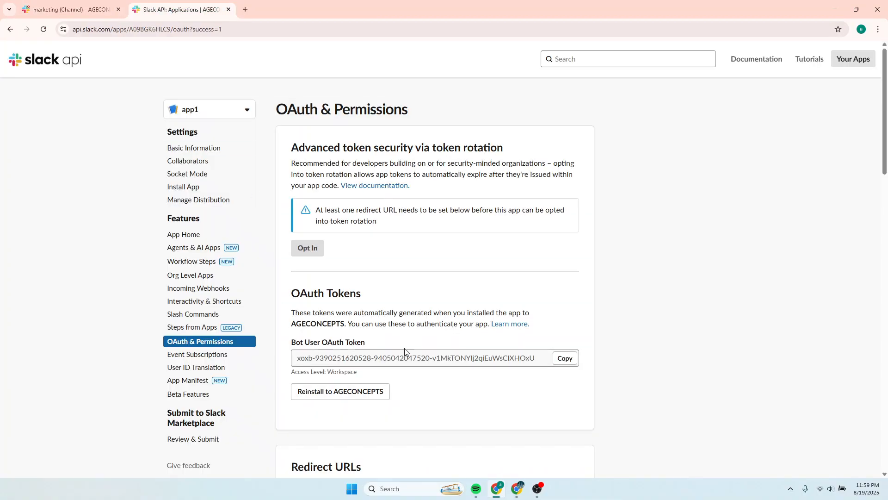
{"action": "scroll", "coordinate": [425, 327], "scroll_direction": "down", "scroll_amount": 3}
Turn on Enable Events and select the empty Request URL field, glancing at the n8n credential dialog.
{"action": "left_click", "coordinate": [209, 219]}
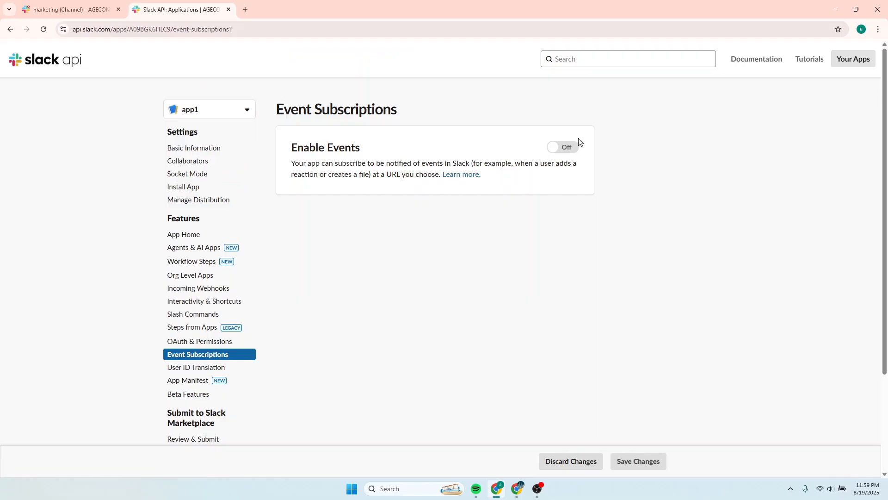
{"action": "left_click", "coordinate": [561, 150]}
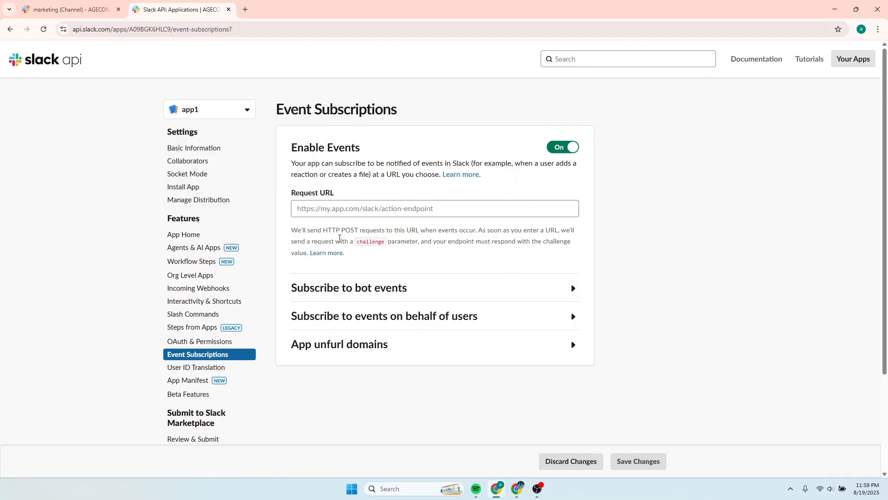
{"action": "left_click", "coordinate": [323, 209]}
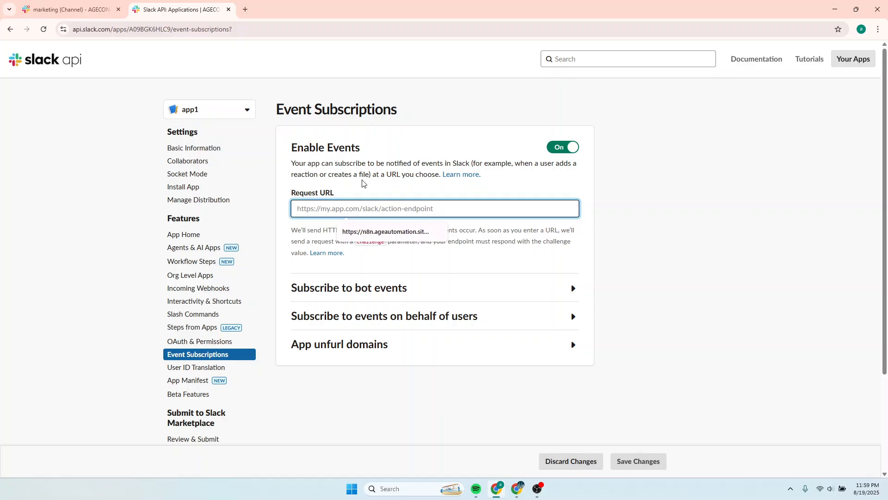
{"action": "left_click", "coordinate": [517, 488]}
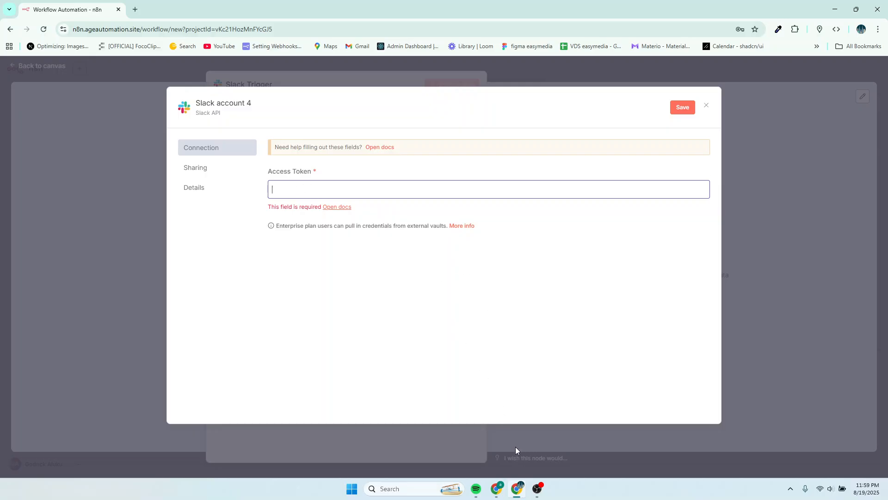
{"action": "left_click", "coordinate": [497, 489]}
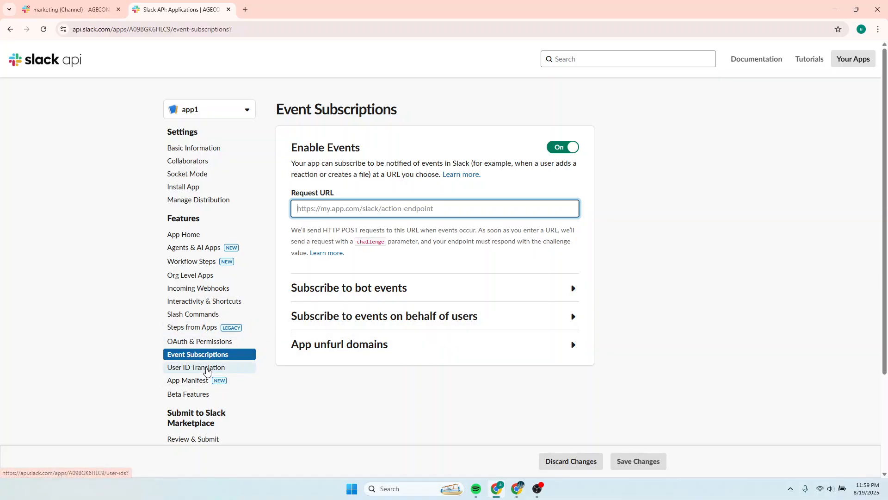
Copy the Bot User OAuth Token from OAuth & Permissions and switch to the n8n credential dialog.
{"action": "left_click", "coordinate": [192, 342]}
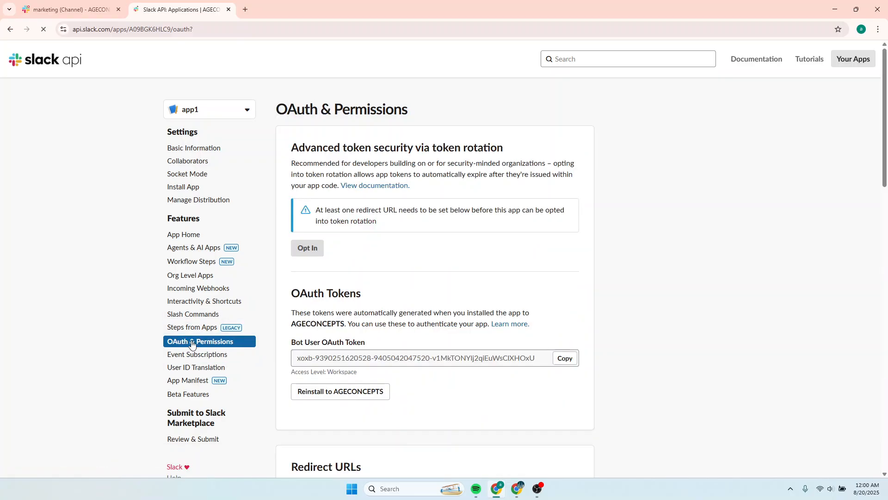
{"action": "scroll", "coordinate": [394, 312], "scroll_direction": "down", "scroll_amount": 2}
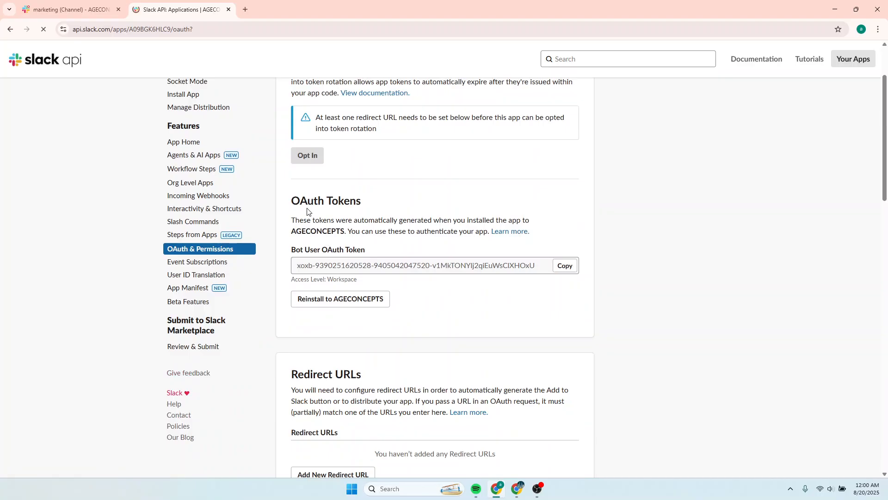
{"action": "left_click", "coordinate": [564, 267]}
{"action": "left_click", "coordinate": [517, 488]}
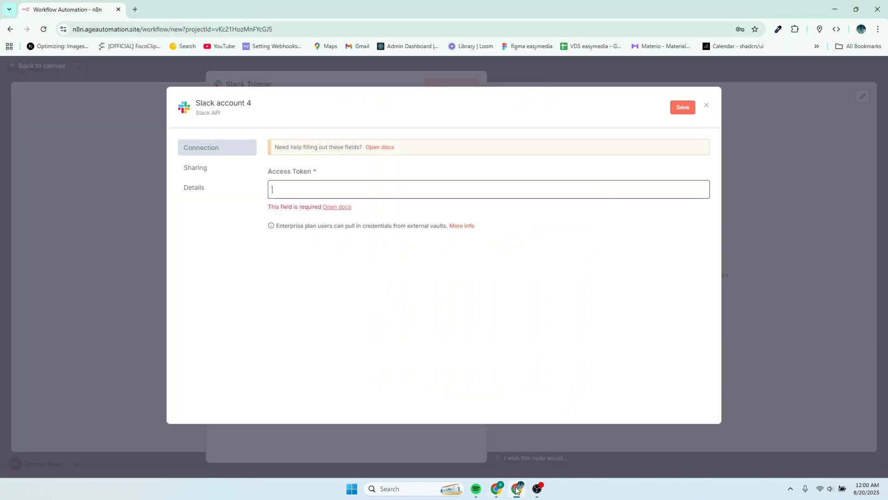
Paste the Bot User OAuth Token into the Access Token field and save the Slack credential.
{"action": "left_click", "coordinate": [305, 190]}
{"action": "key", "text": "ctrl+v"}
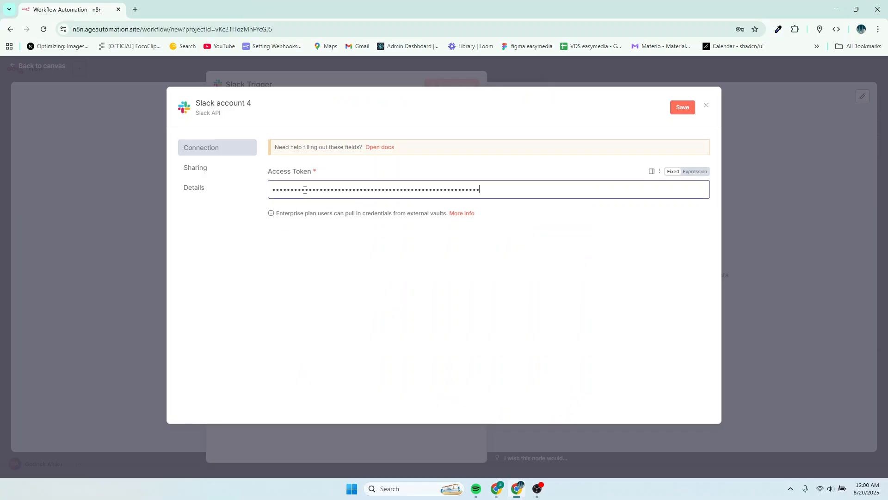
{"action": "left_click", "coordinate": [680, 106]}
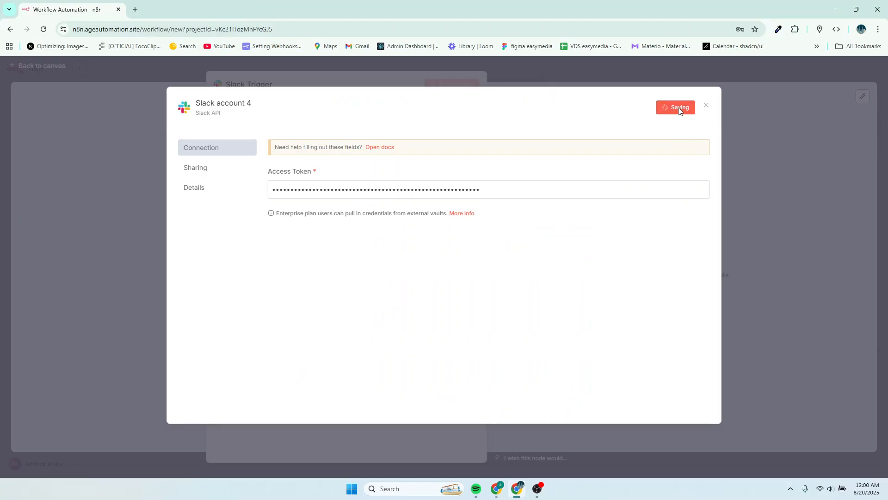
Try renaming the credential as slack, then close the dialog without saving the change.
{"action": "left_click", "coordinate": [243, 104]}
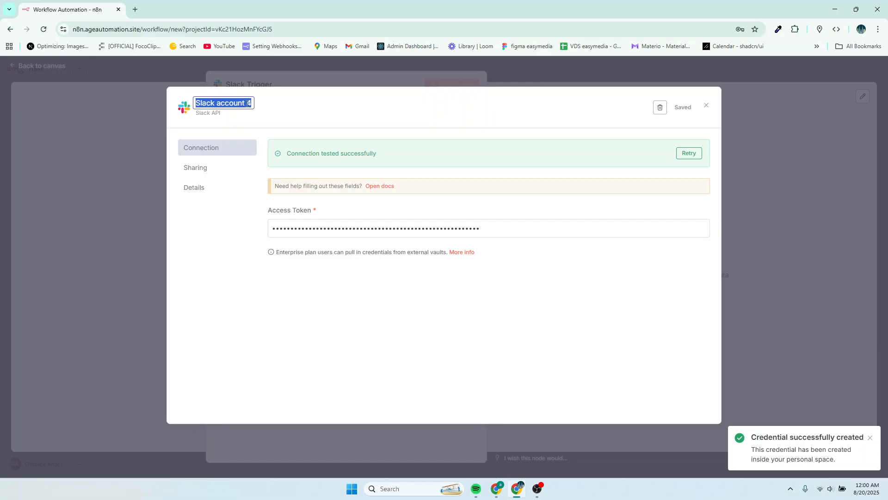
{"action": "key", "text": "BackSpace"}
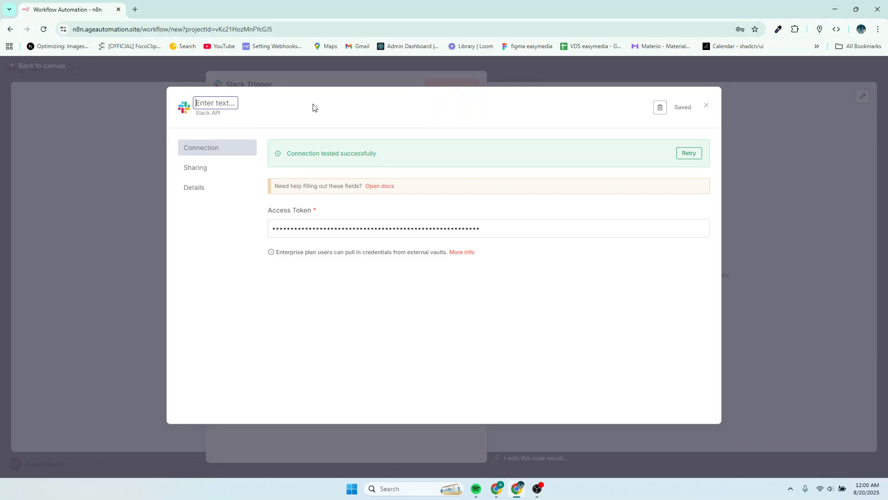
{"action": "type", "text": "slack"}
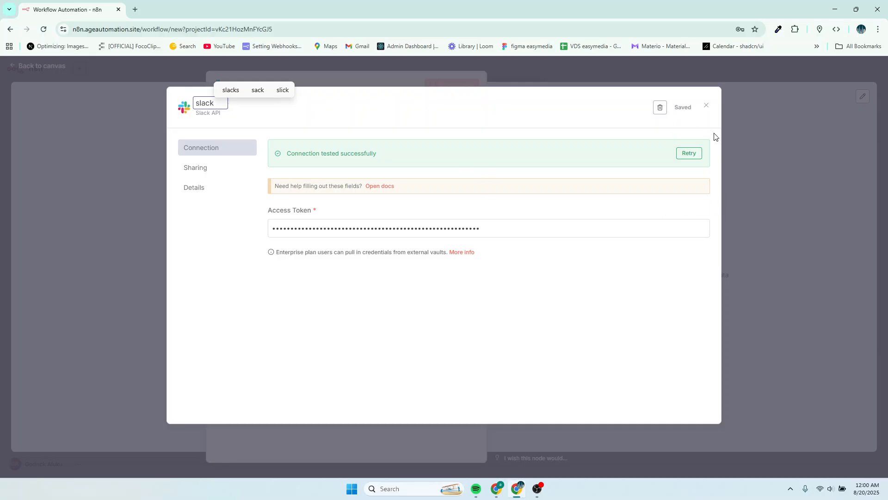
{"action": "left_click", "coordinate": [775, 158]}
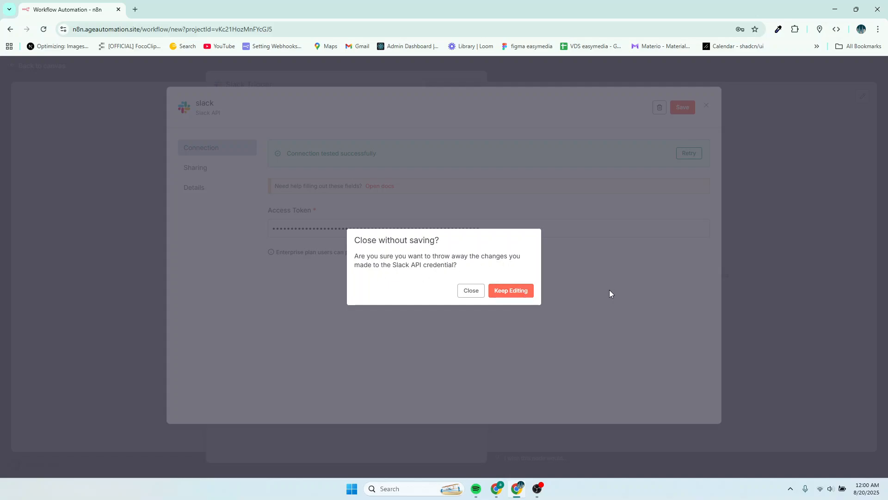
{"action": "left_click", "coordinate": [471, 291]}
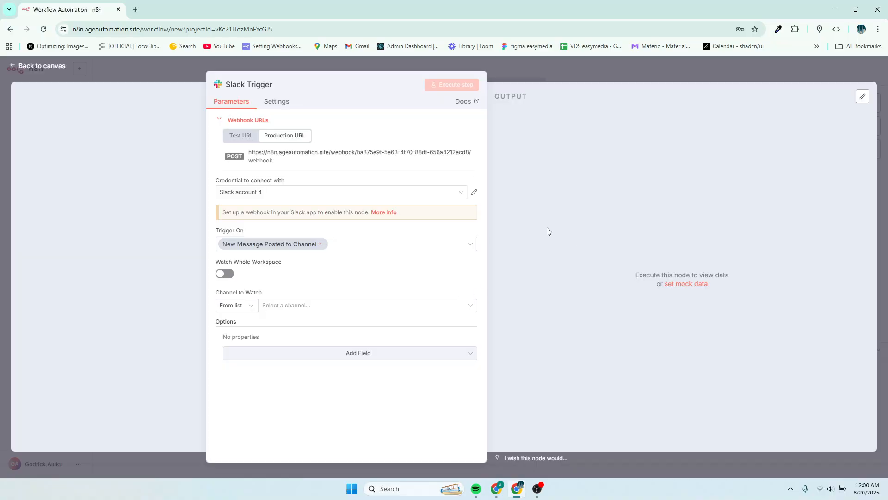
Select Slack account 4 as the credential to connect with in the Slack Trigger node.
{"action": "left_click", "coordinate": [294, 192]}
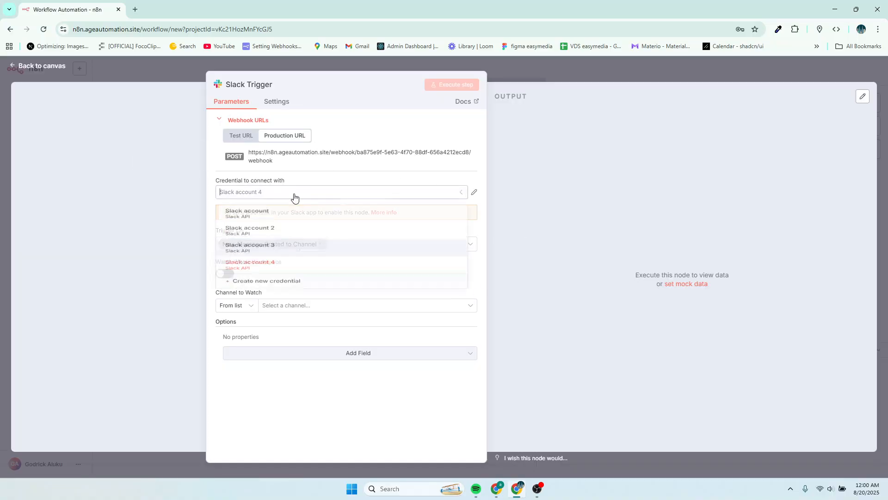
{"action": "left_click", "coordinate": [265, 290]}
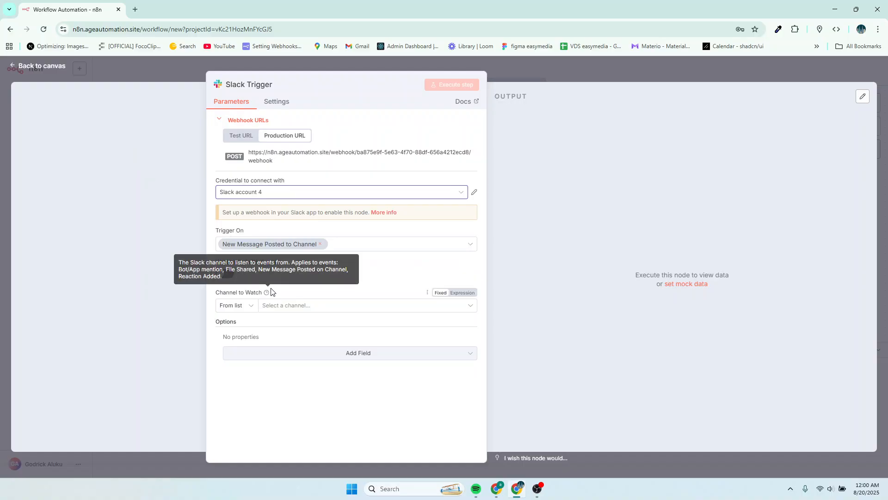
{"action": "left_click", "coordinate": [259, 192]}
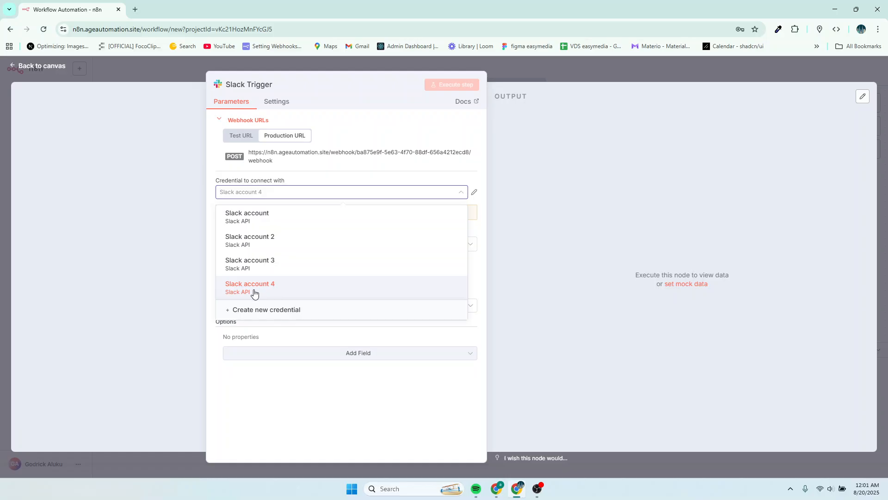
{"action": "left_click", "coordinate": [270, 289]}
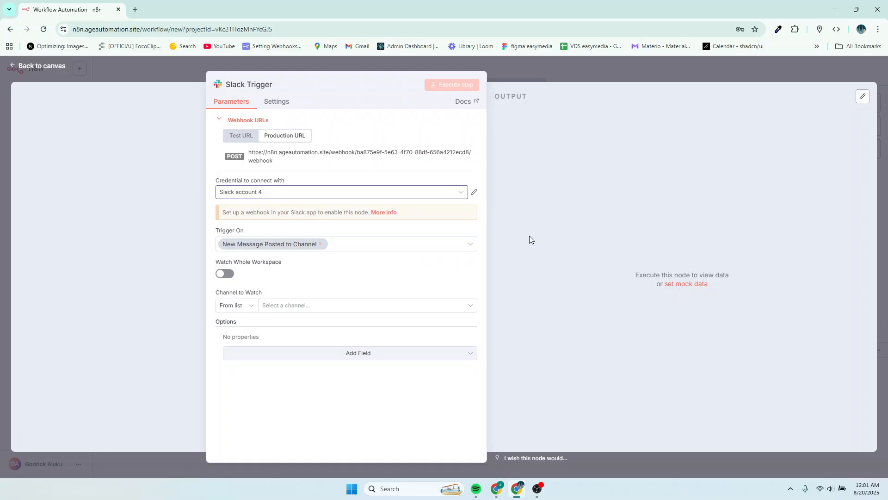
Copy the Slack Trigger's Test webhook URL and switch to the Slack app settings page.
{"action": "left_click", "coordinate": [241, 136]}
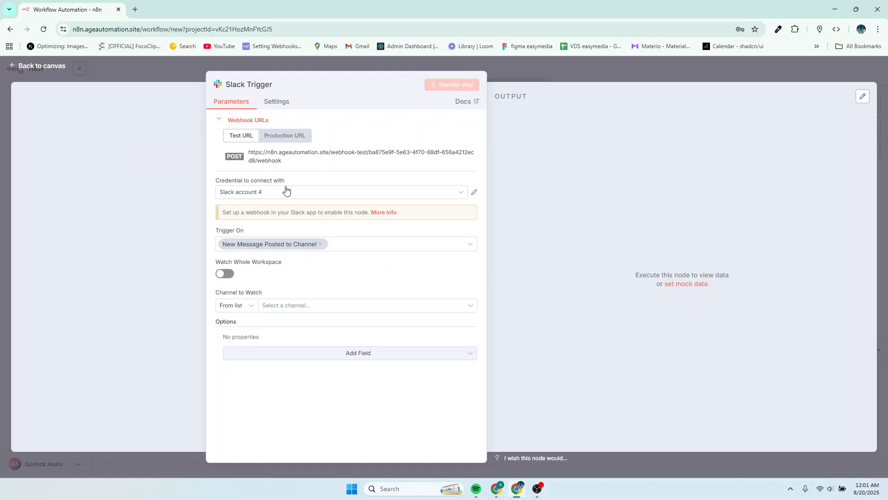
{"action": "left_click", "coordinate": [270, 157]}
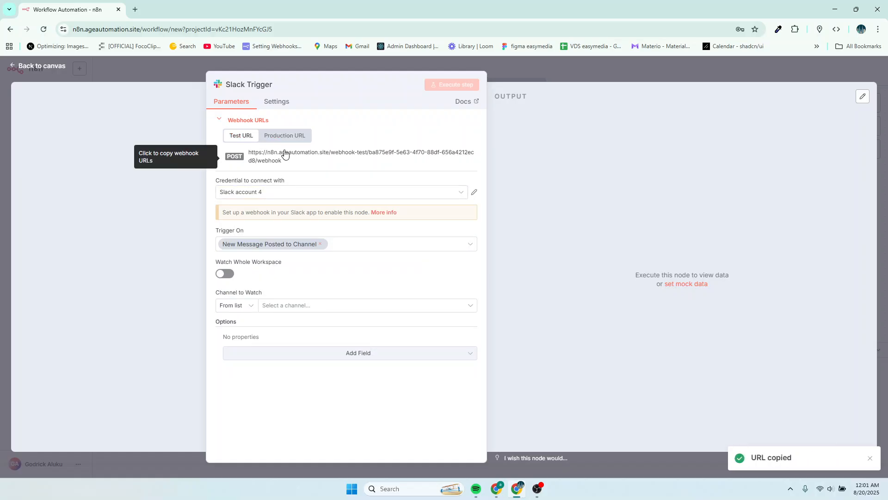
{"action": "left_click", "coordinate": [500, 488]}
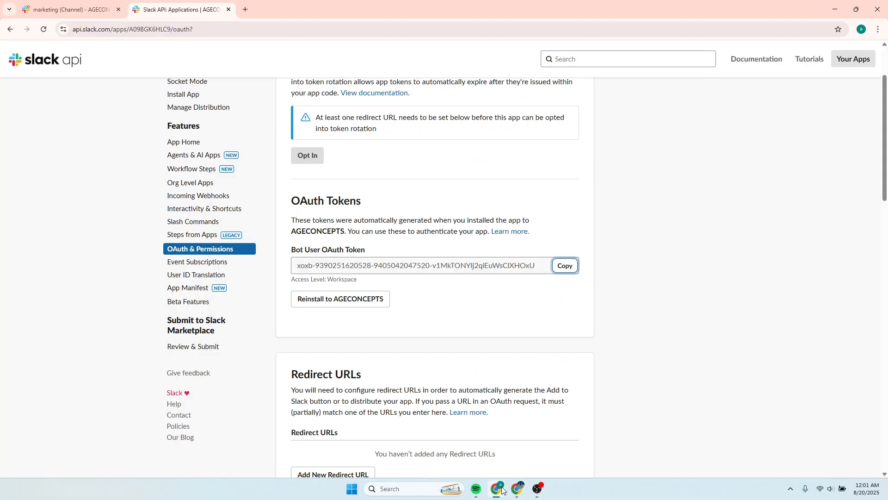
Open Event Subscriptions, turn on Enable Events and paste the test webhook URL as the Request URL.
{"action": "left_click", "coordinate": [191, 266]}
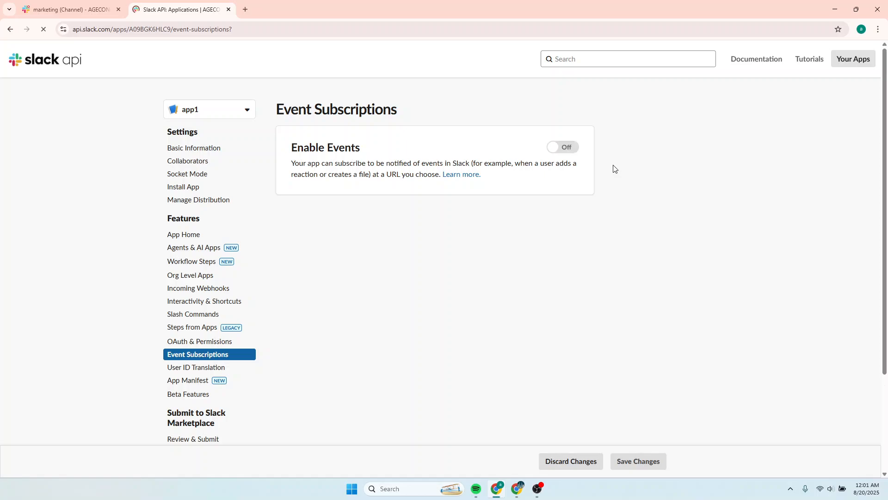
{"action": "left_click", "coordinate": [555, 148]}
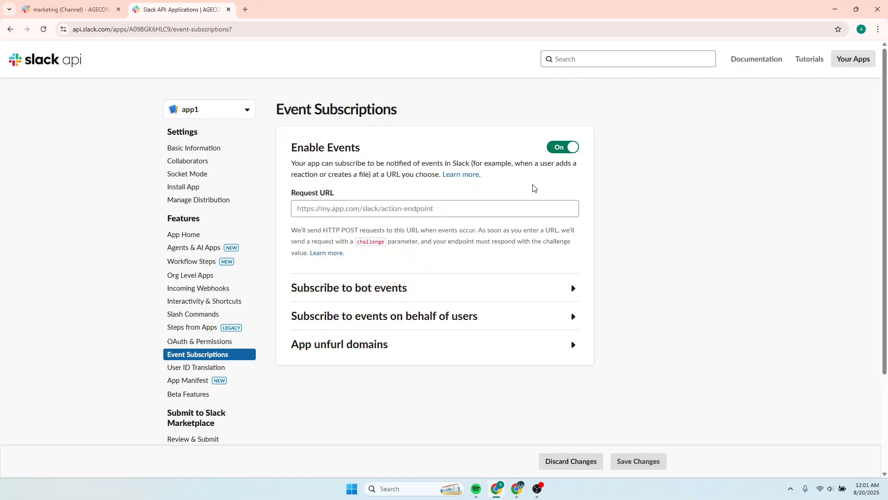
{"action": "left_click", "coordinate": [409, 210]}
{"action": "key", "text": "ctrl+v"}
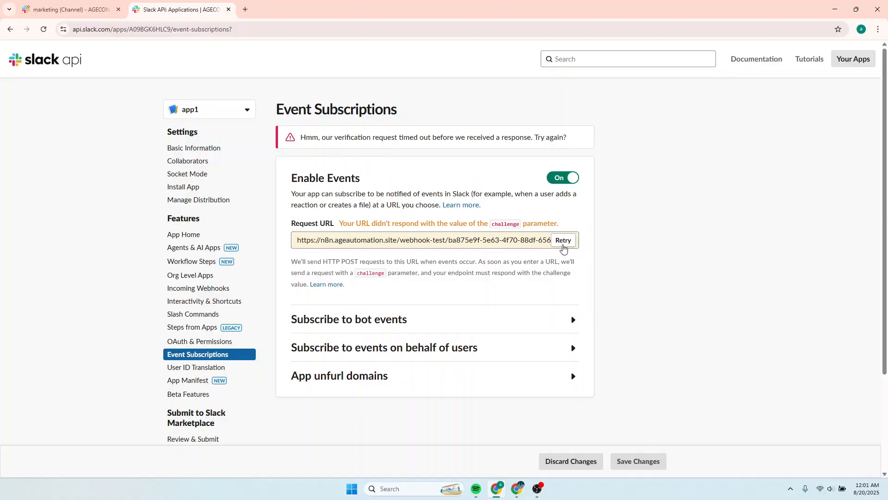
Turn on Watch Whole Workspace in the Slack Trigger and execute the step to listen for a test event.
{"action": "left_click", "coordinate": [516, 488]}
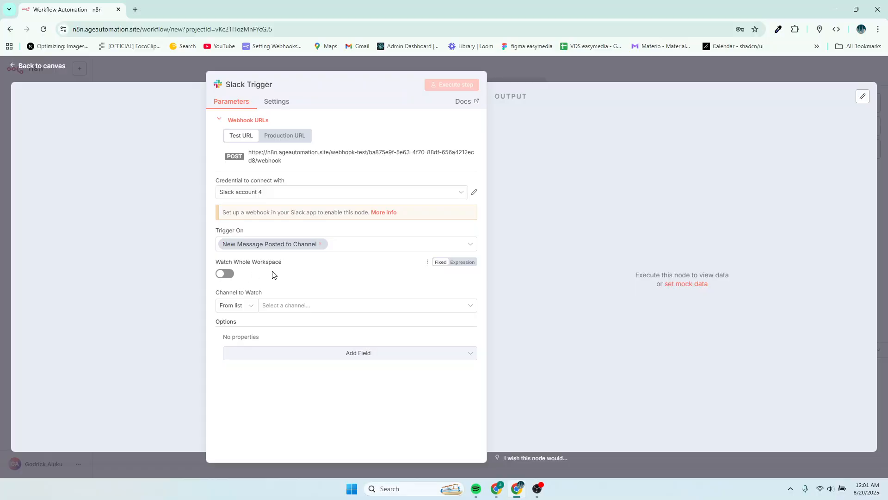
{"action": "left_click", "coordinate": [225, 276]}
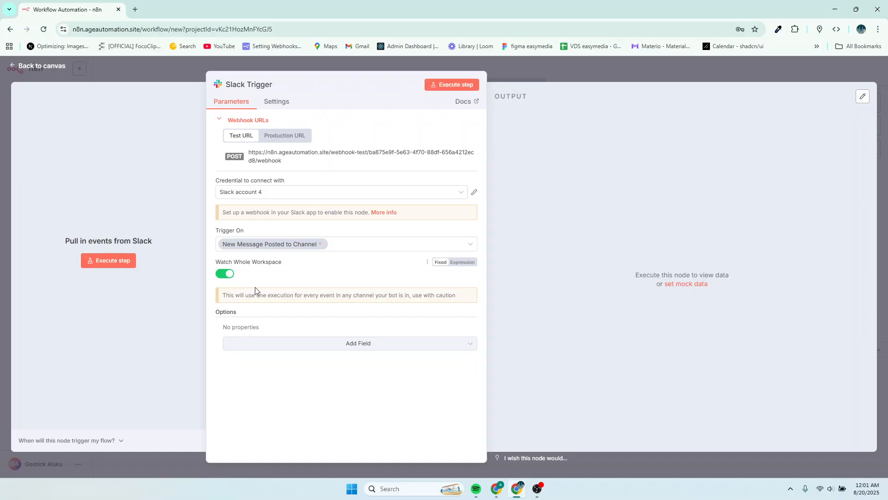
{"action": "left_click", "coordinate": [106, 260]}
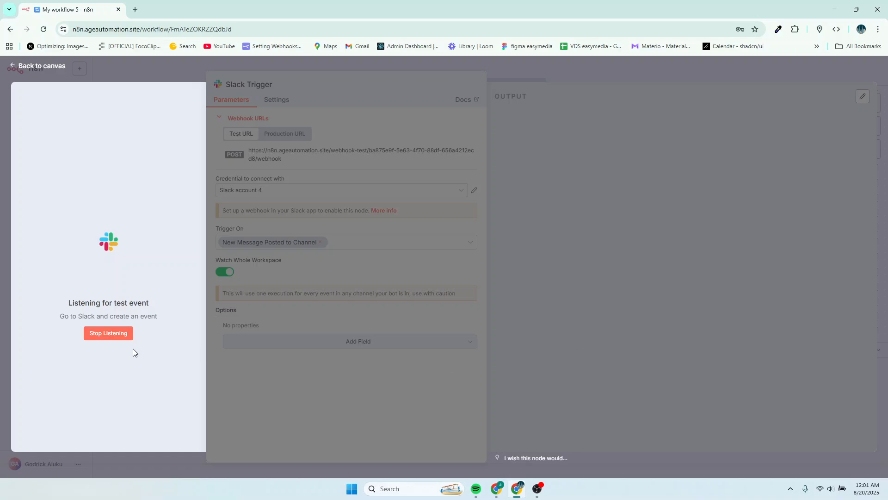
Retry the Request URL verification in Slack and stop the trigger's test listening in n8n.
{"action": "left_click", "coordinate": [495, 489]}
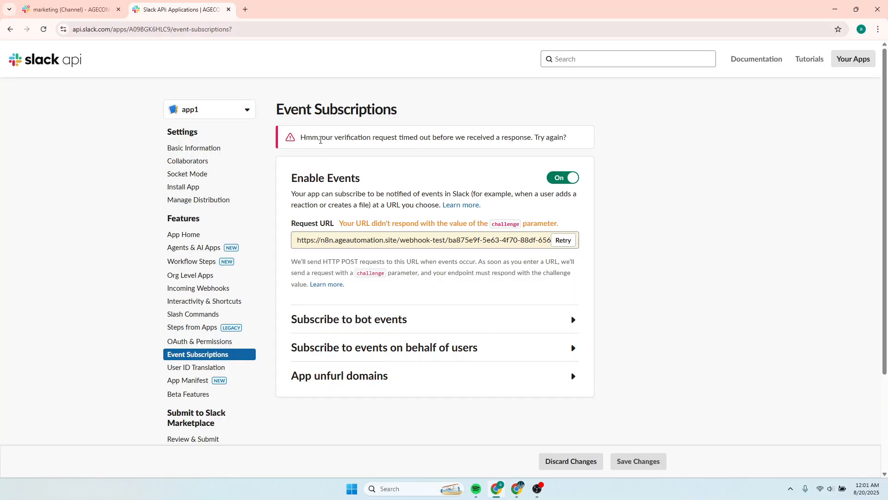
{"action": "left_click", "coordinate": [563, 241]}
{"action": "left_click", "coordinate": [516, 488]}
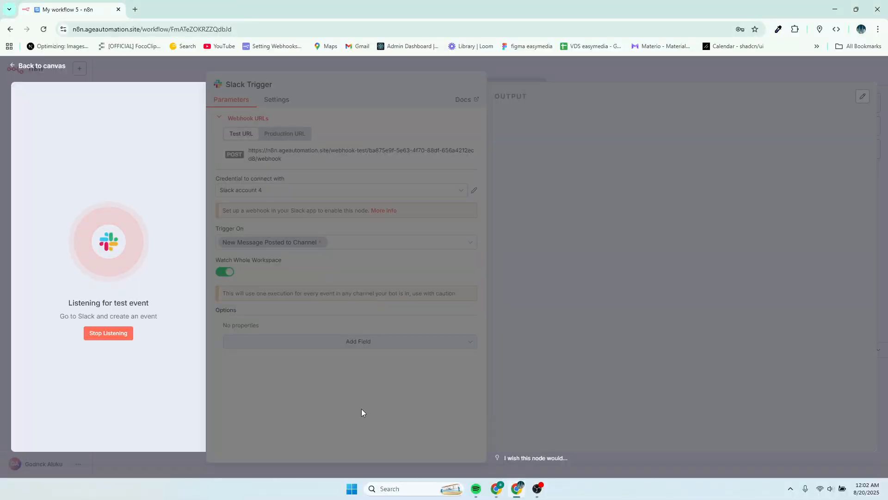
{"action": "left_click", "coordinate": [119, 333]}
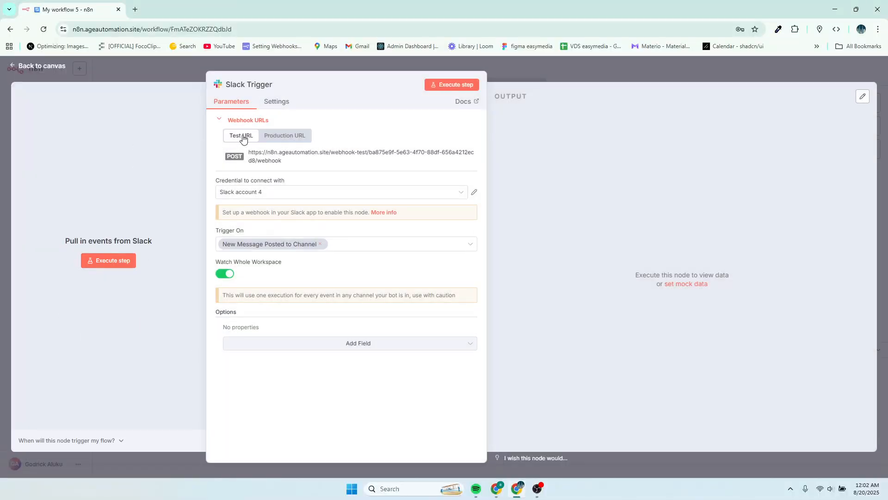
Execute the trigger step again and retry the Request URL verification in Slack while it listens.
{"action": "left_click", "coordinate": [119, 261]}
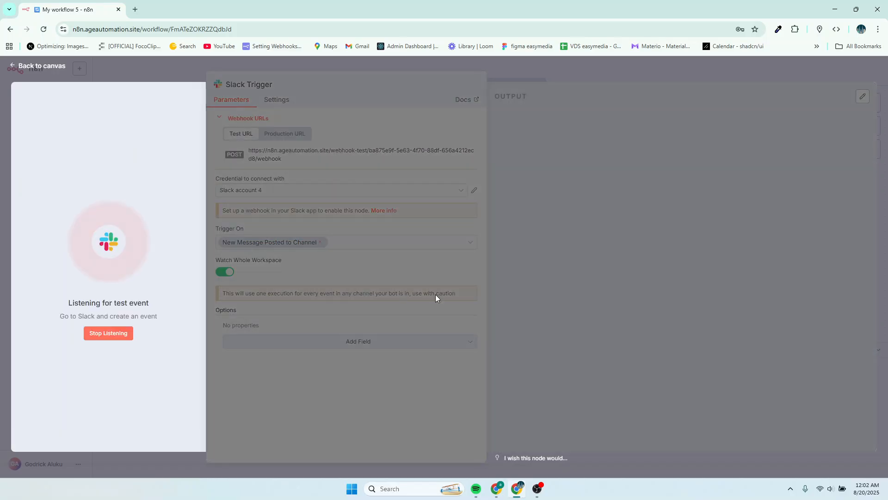
{"action": "mouse_move", "coordinate": [521, 488]}
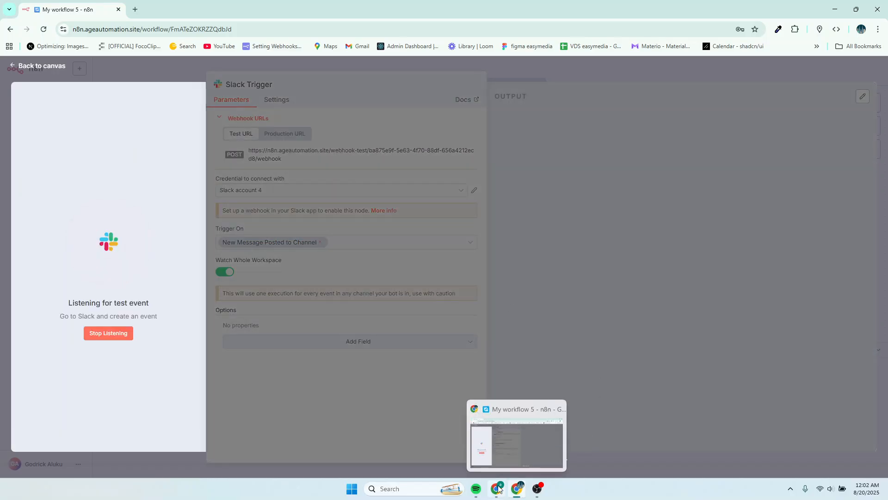
{"action": "left_click", "coordinate": [491, 446]}
{"action": "left_click", "coordinate": [561, 241]}
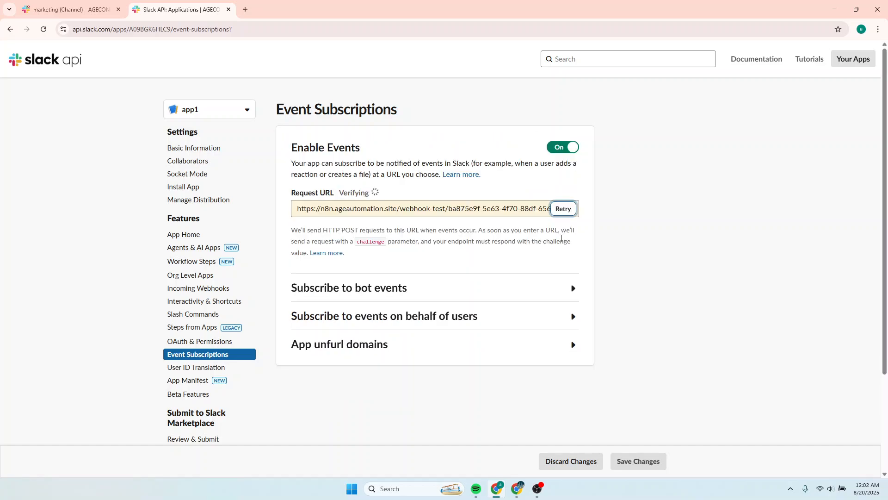
{"action": "left_click", "coordinate": [561, 210]}
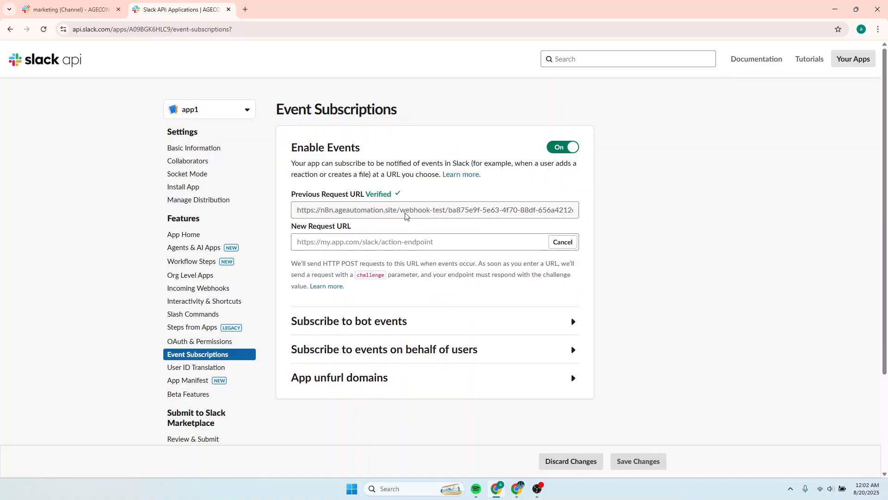
Inspect the verified Request URL in Slack, then stop listening for test events in n8n.
{"action": "left_click_drag", "start_coordinate": [403, 211], "coordinate": [439, 212]}
{"action": "left_click", "coordinate": [445, 211]}
{"action": "left_click", "coordinate": [513, 493]}
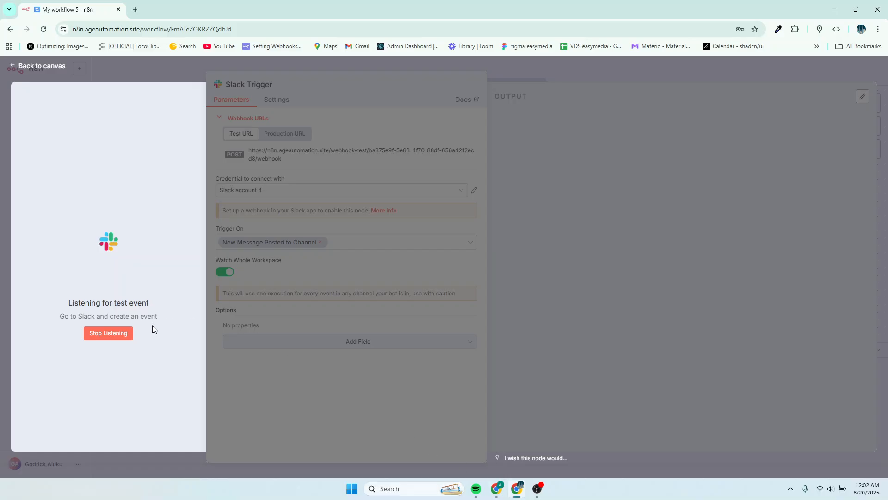
{"action": "left_click", "coordinate": [114, 338]}
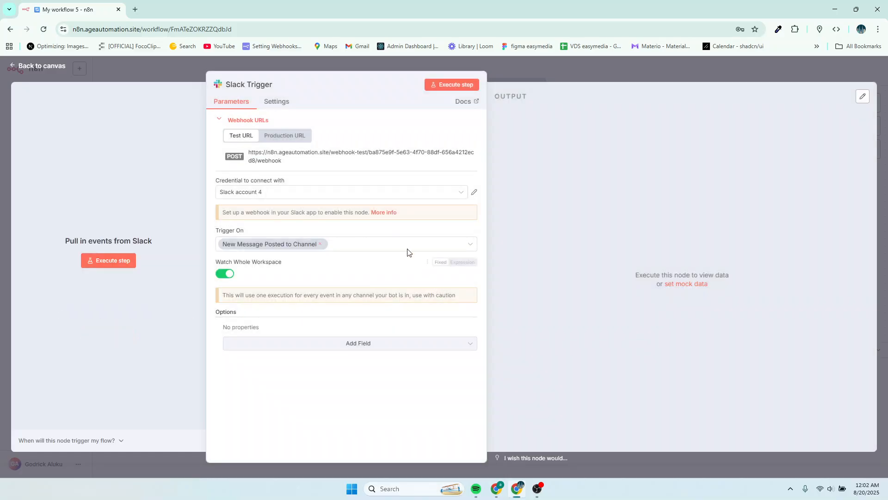
Show the Production webhook URL, return to the canvas and activate the workflow.
{"action": "left_click", "coordinate": [279, 138]}
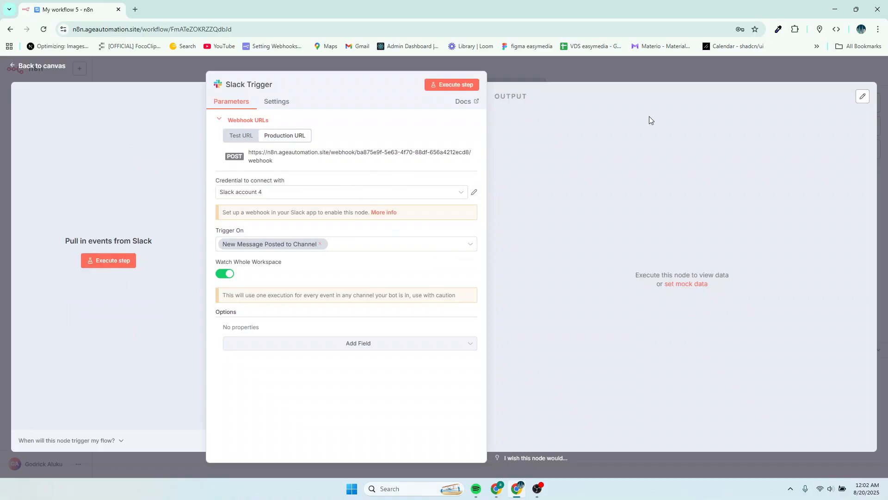
{"action": "left_click", "coordinate": [566, 69]}
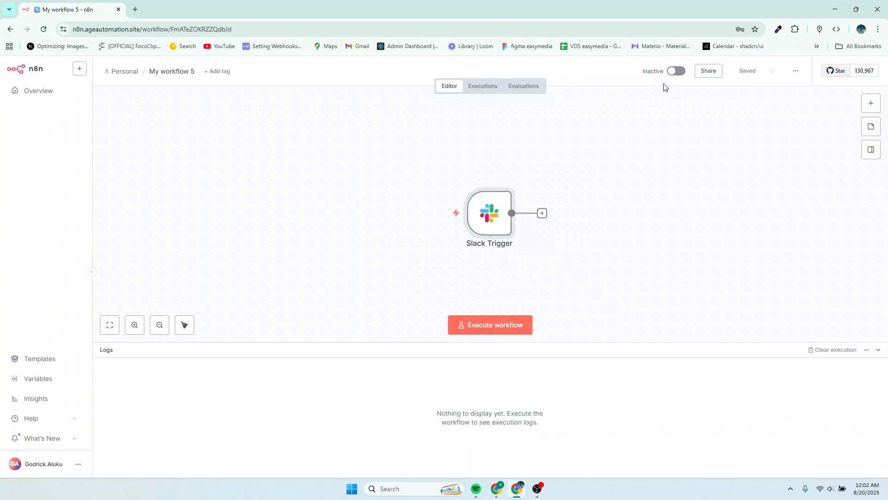
{"action": "left_click", "coordinate": [675, 72]}
Open the Slack Trigger node and expand its Webhook URLs section.
{"action": "left_click", "coordinate": [507, 180]}
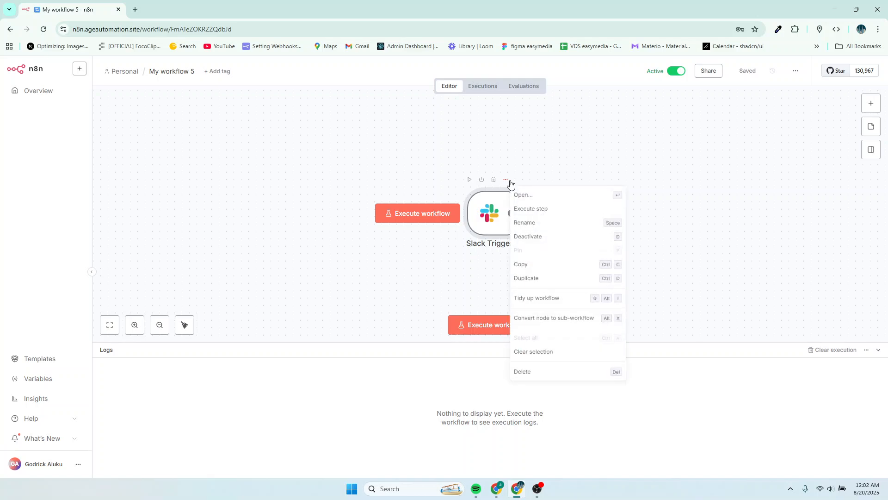
{"action": "left_click", "coordinate": [521, 195]}
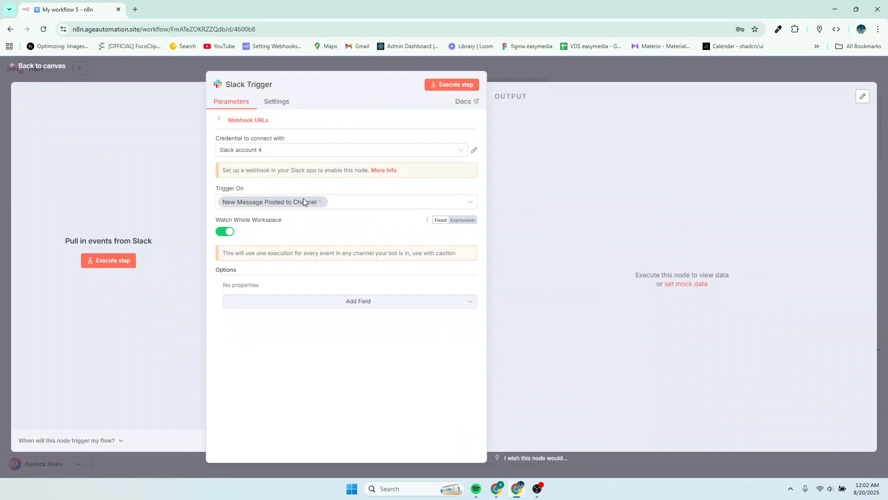
{"action": "left_click", "coordinate": [235, 121]}
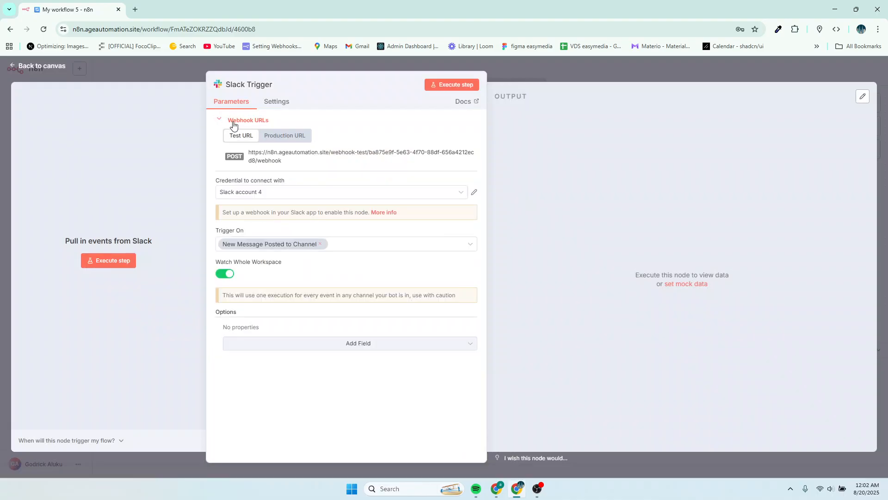
Copy the Slack Trigger's Production webhook URL and paste it as the new Request URL in the Slack app's Event Subscriptions.
{"action": "left_click", "coordinate": [282, 139]}
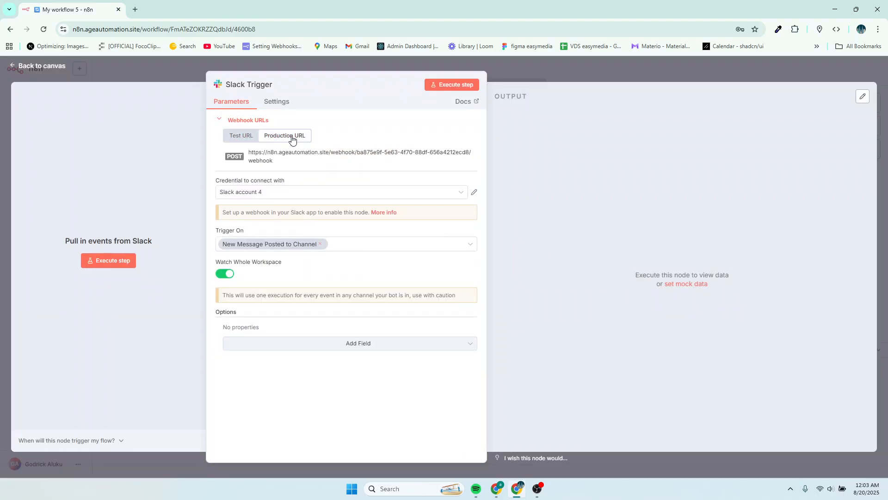
{"action": "left_click", "coordinate": [270, 159]}
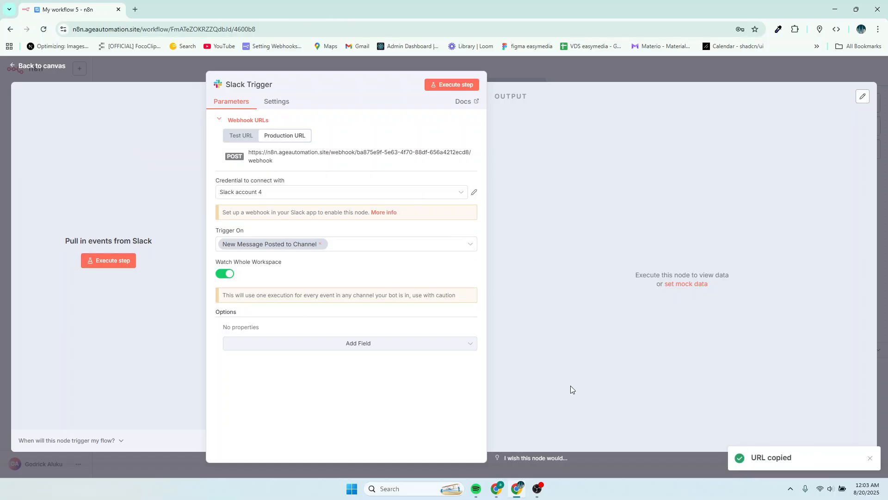
{"action": "mouse_move", "coordinate": [497, 489]}
{"action": "left_click", "coordinate": [517, 439]}
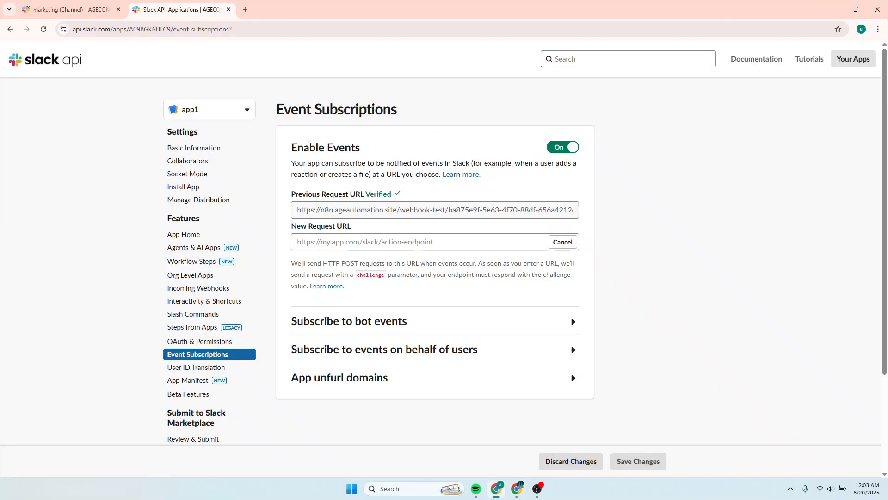
{"action": "left_click", "coordinate": [321, 238]}
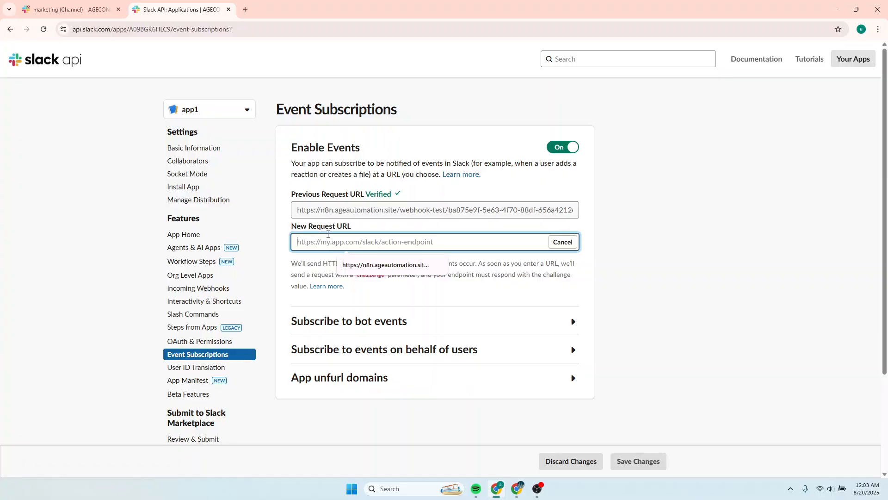
{"action": "key", "text": "ctrl+v"}
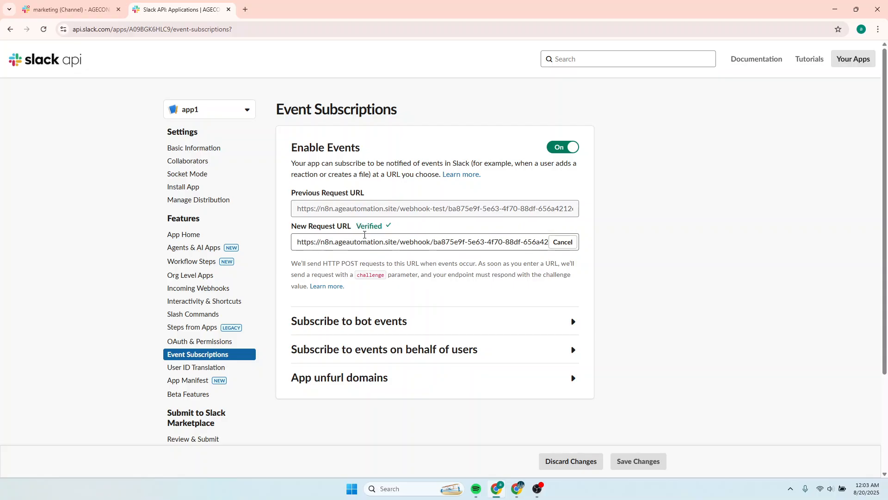
Subscribe the app to the message.channels bot event.
{"action": "scroll", "coordinate": [432, 304], "scroll_direction": "down", "scroll_amount": 2}
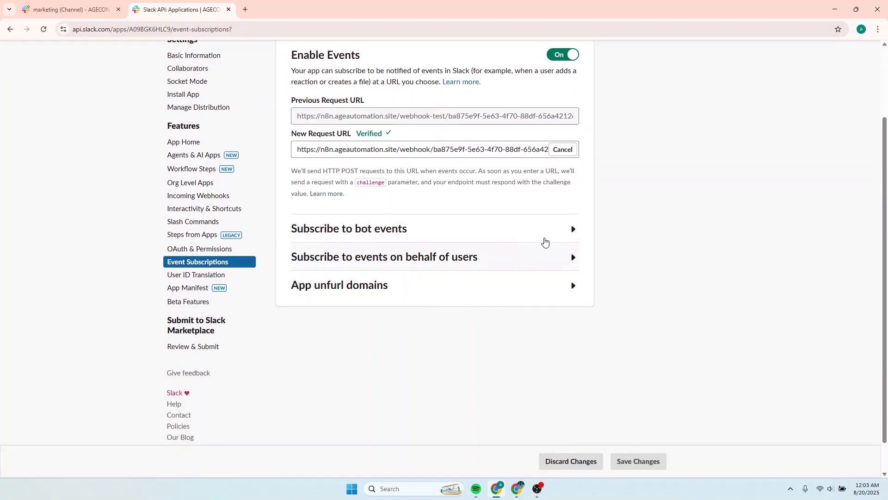
{"action": "left_click", "coordinate": [568, 236]}
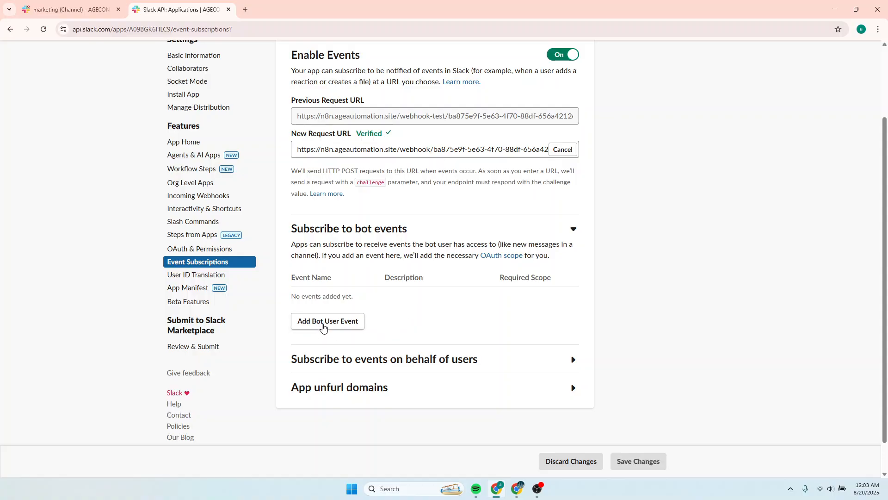
{"action": "left_click", "coordinate": [323, 324]}
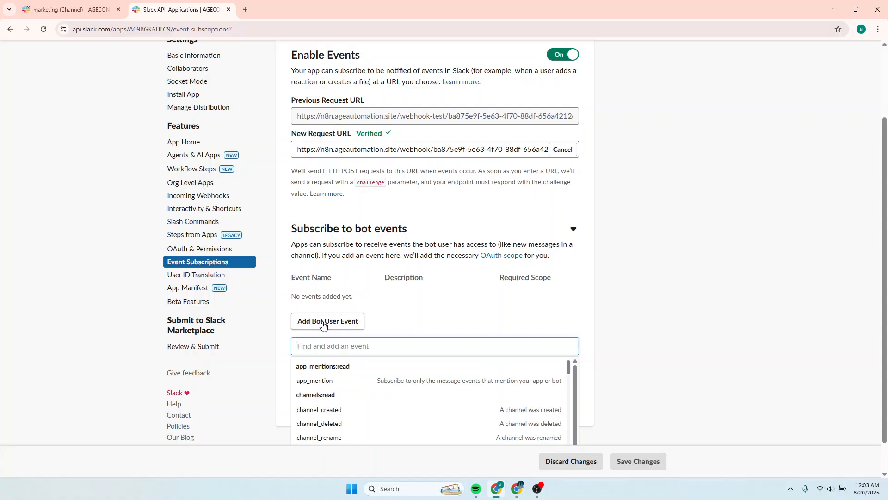
{"action": "left_click", "coordinate": [323, 325]}
{"action": "left_click", "coordinate": [322, 325]}
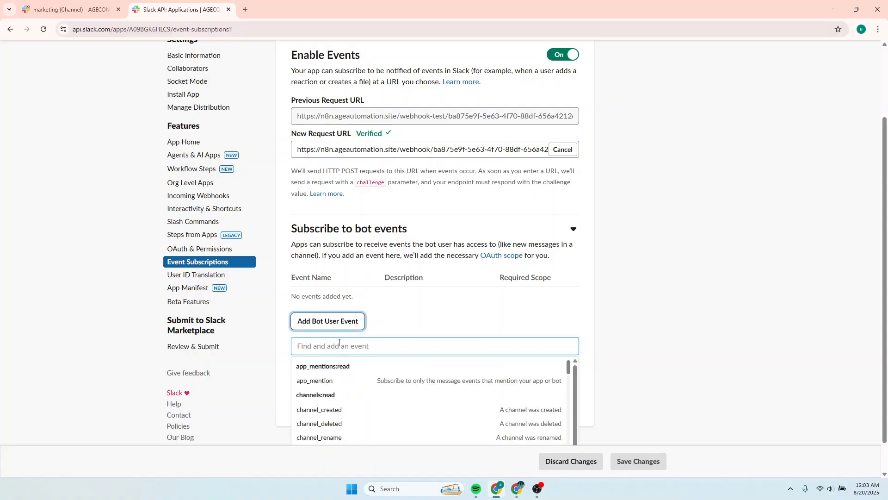
{"action": "left_click", "coordinate": [338, 346]}
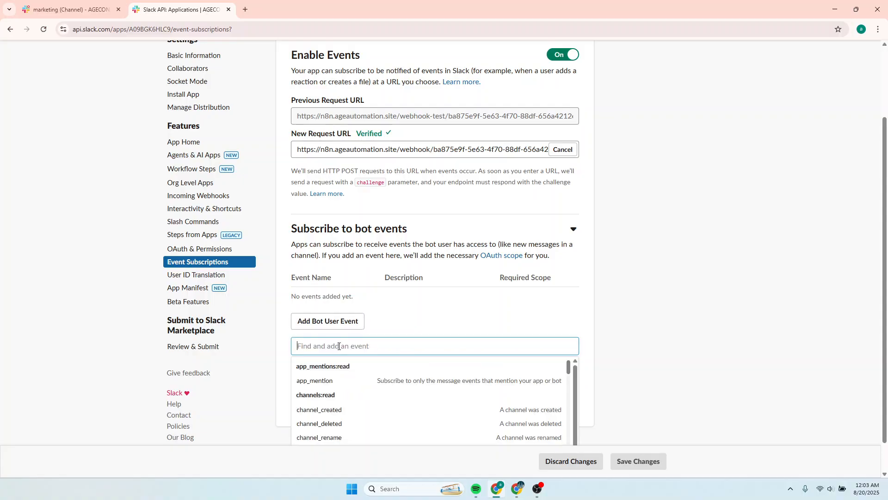
{"action": "type", "text": "messa"}
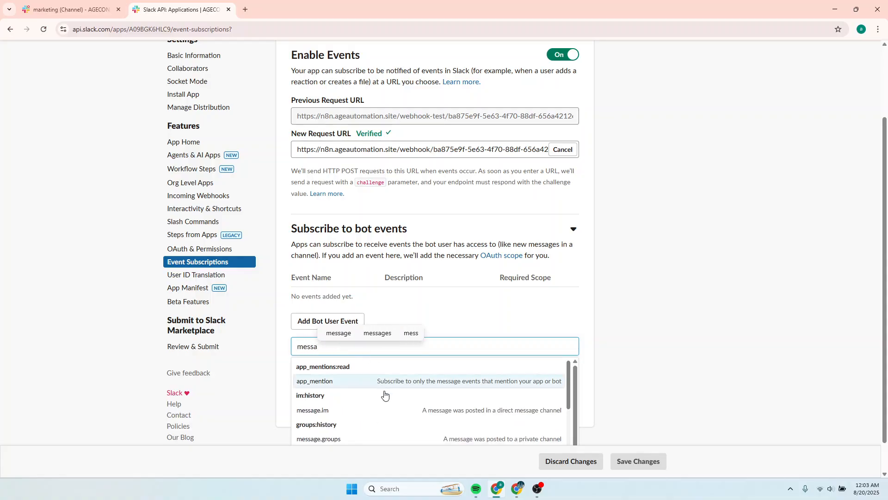
{"action": "type", "text": "ge"}
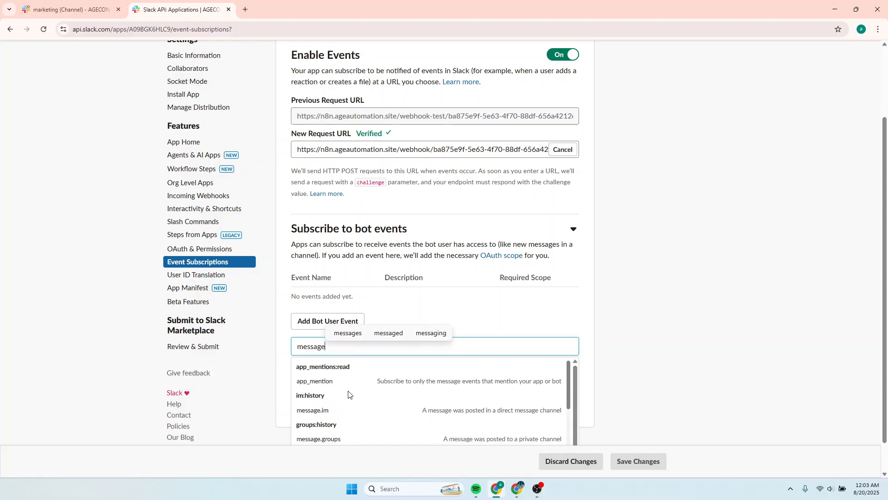
{"action": "type", "text": ":"}
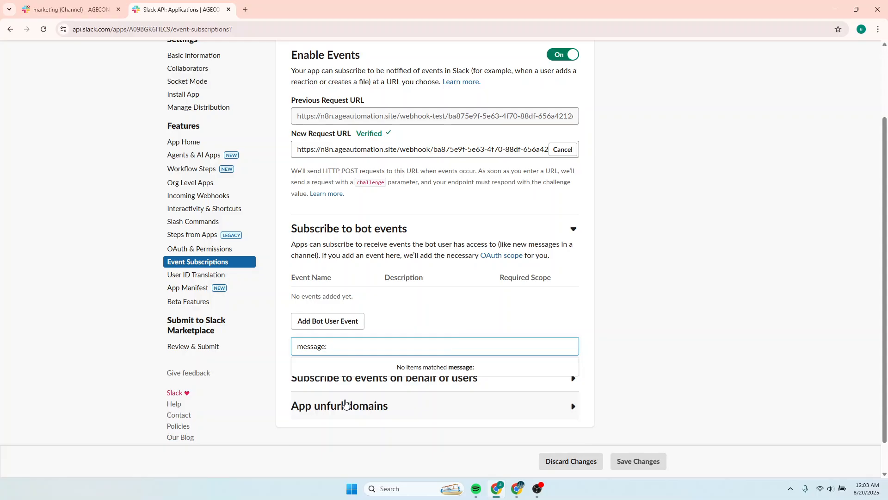
{"action": "key", "text": "BackSpace"}
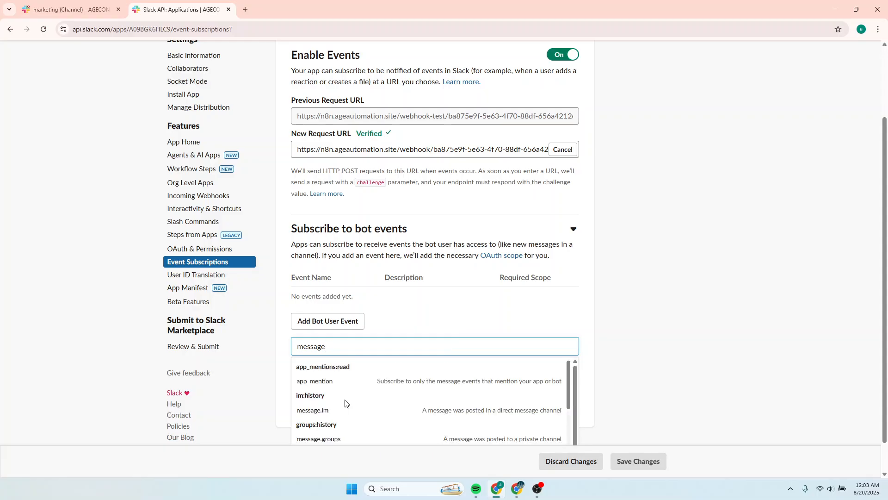
{"action": "scroll", "coordinate": [346, 401], "scroll_direction": "down", "scroll_amount": 5}
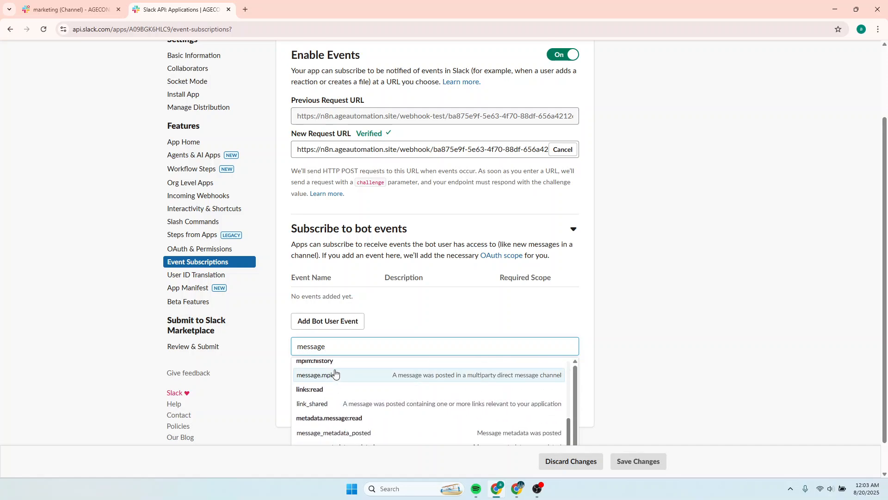
{"action": "scroll", "coordinate": [335, 382], "scroll_direction": "up", "scroll_amount": 1}
{"action": "scroll", "coordinate": [335, 382], "scroll_direction": "down", "scroll_amount": 2}
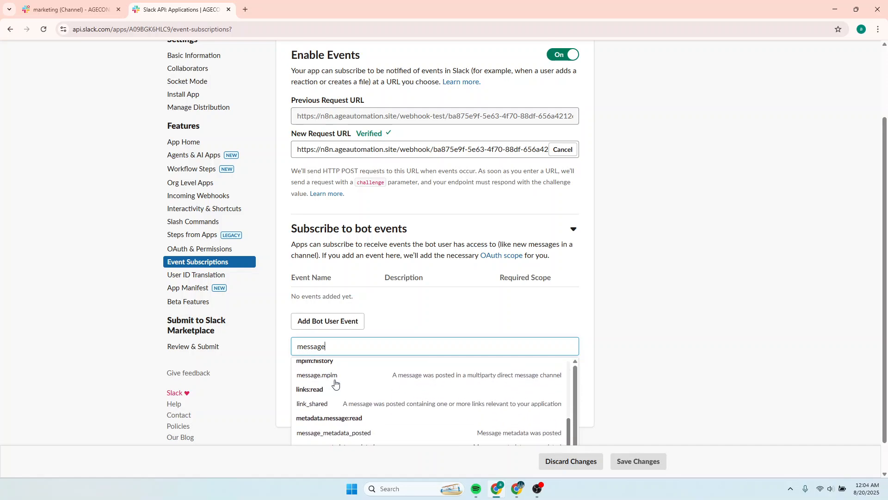
{"action": "scroll", "coordinate": [336, 383], "scroll_direction": "up", "scroll_amount": 2}
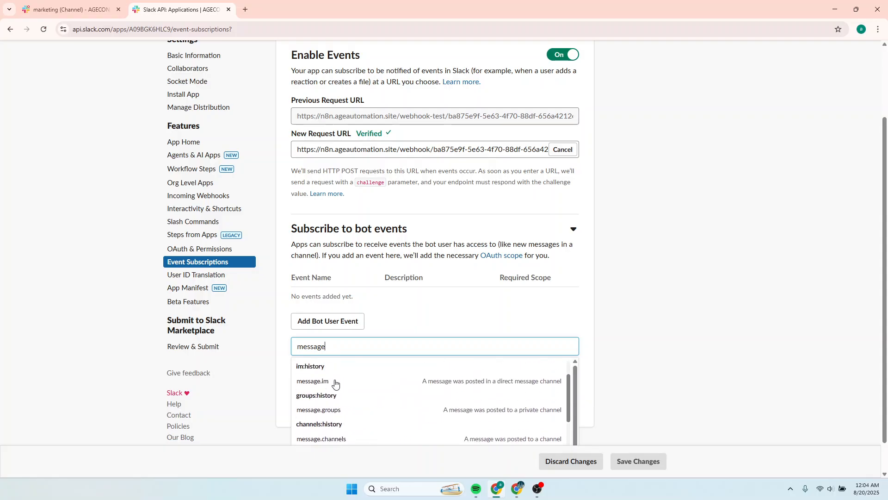
{"action": "scroll", "coordinate": [335, 383], "scroll_direction": "up", "scroll_amount": 1}
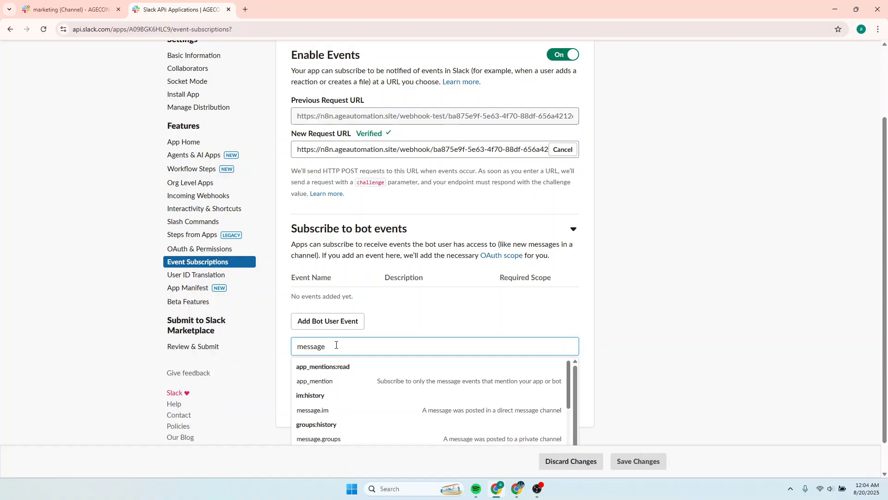
{"action": "key", "text": "BackSpace"}
{"action": "key", "text": "BackSpace"}
{"action": "type", "text": "ge"}
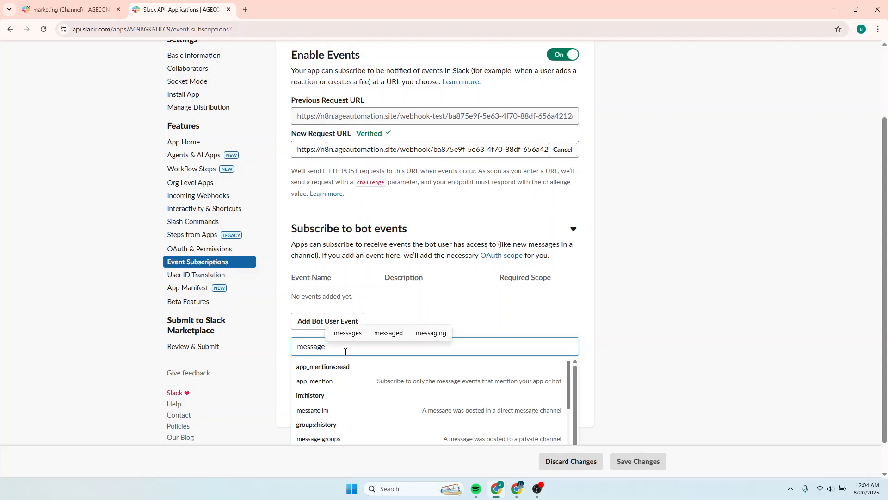
{"action": "type", "text": "."}
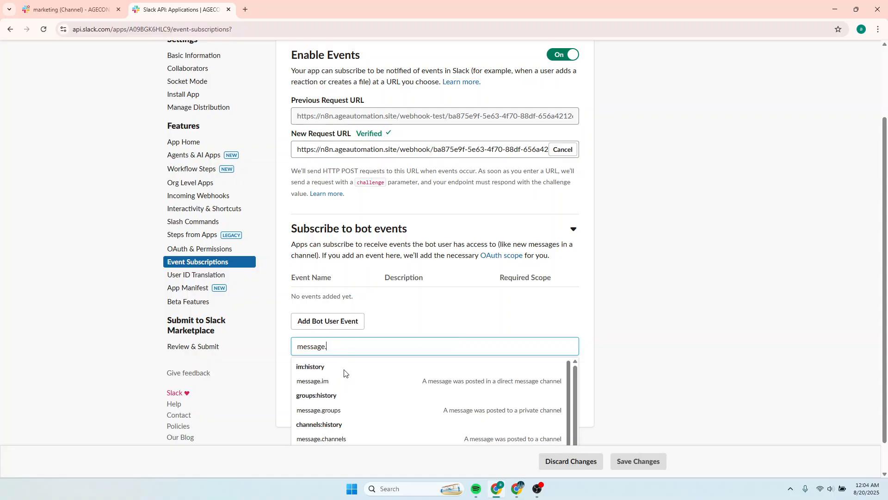
{"action": "left_click", "coordinate": [339, 438]}
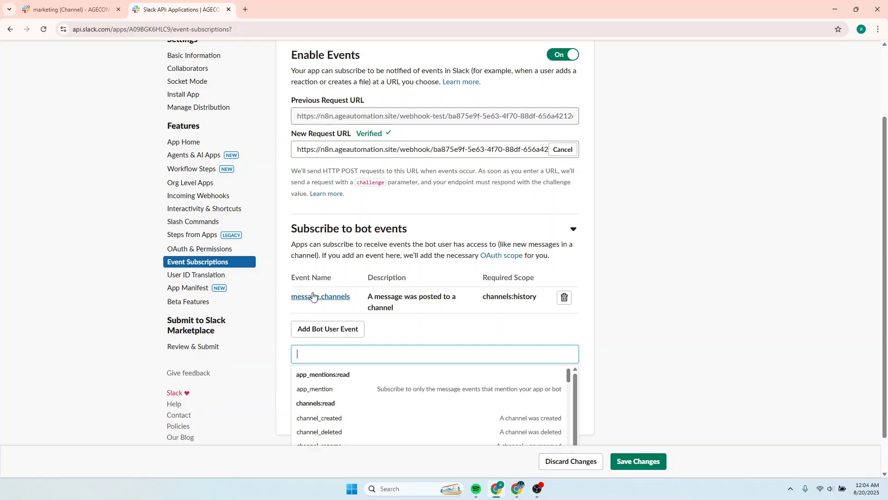
Save the Event Subscriptions changes.
{"action": "scroll", "coordinate": [517, 287], "scroll_direction": "down", "scroll_amount": 1}
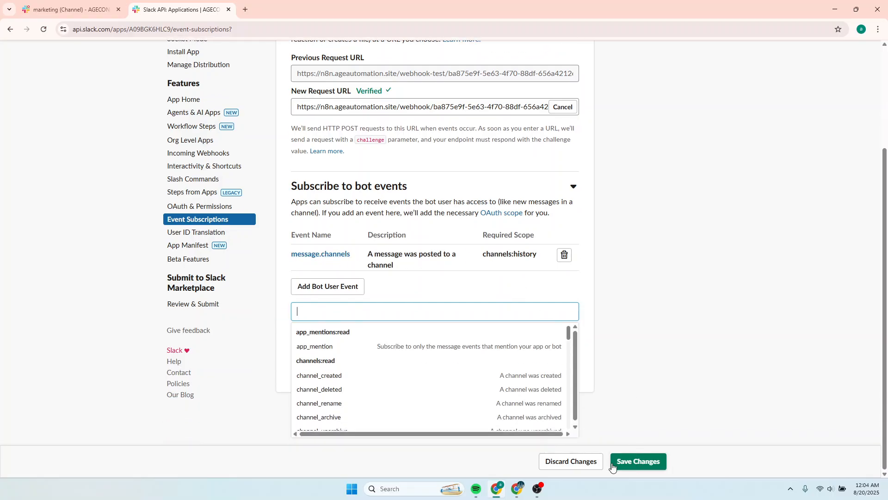
{"action": "left_click", "coordinate": [634, 464]}
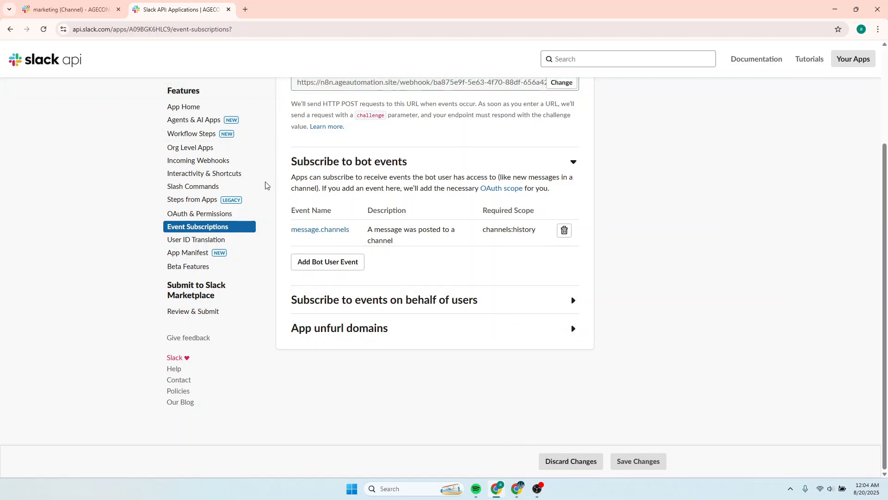
{"action": "scroll", "coordinate": [263, 171], "scroll_direction": "up", "scroll_amount": 3}
{"action": "left_click", "coordinate": [62, 10]}
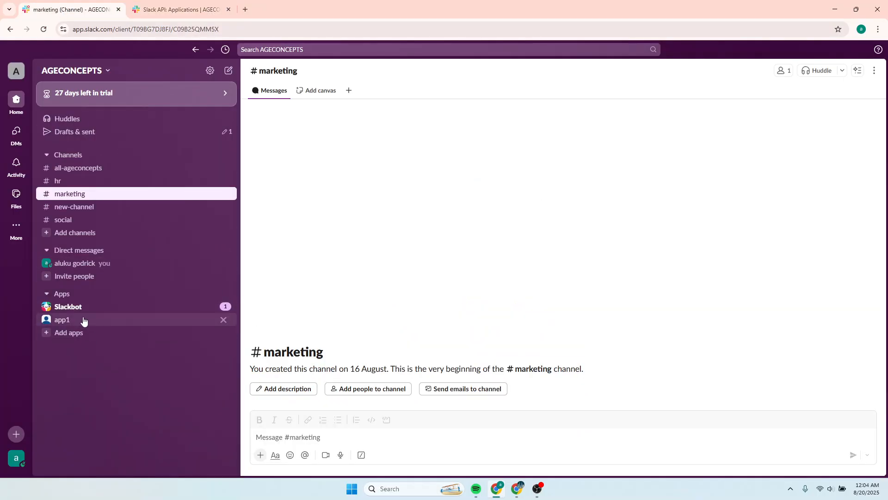
{"action": "left_click", "coordinate": [73, 195]}
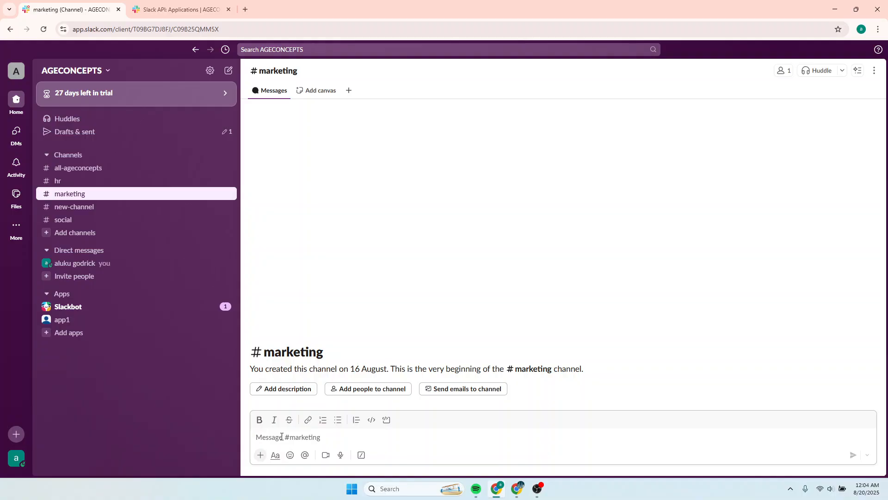
{"action": "type", "text": "@"}
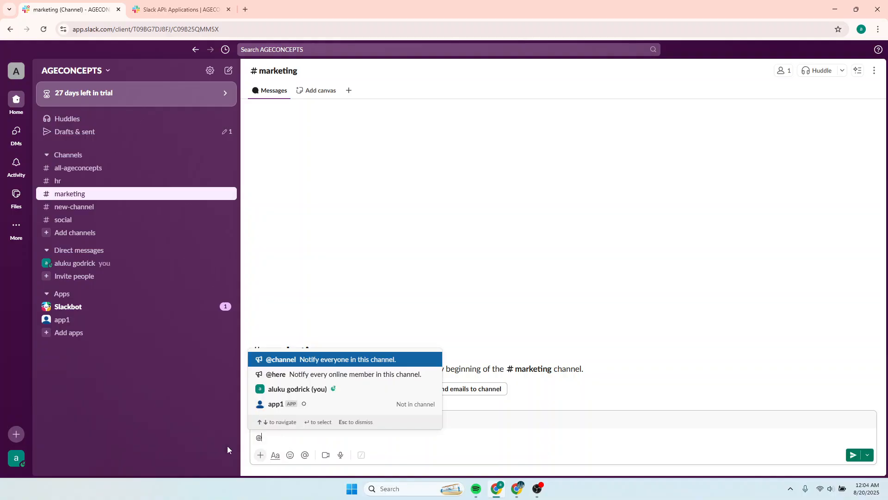
{"action": "type", "text": "app1"}
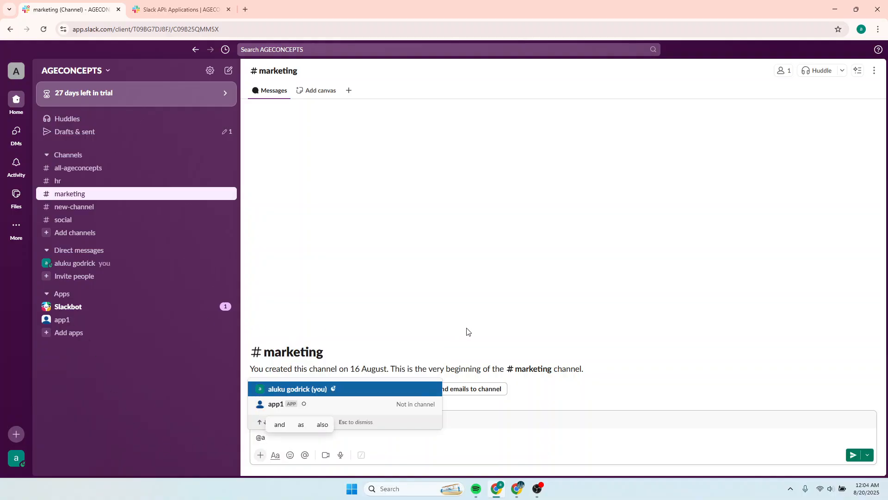
{"action": "left_click", "coordinate": [282, 406]}
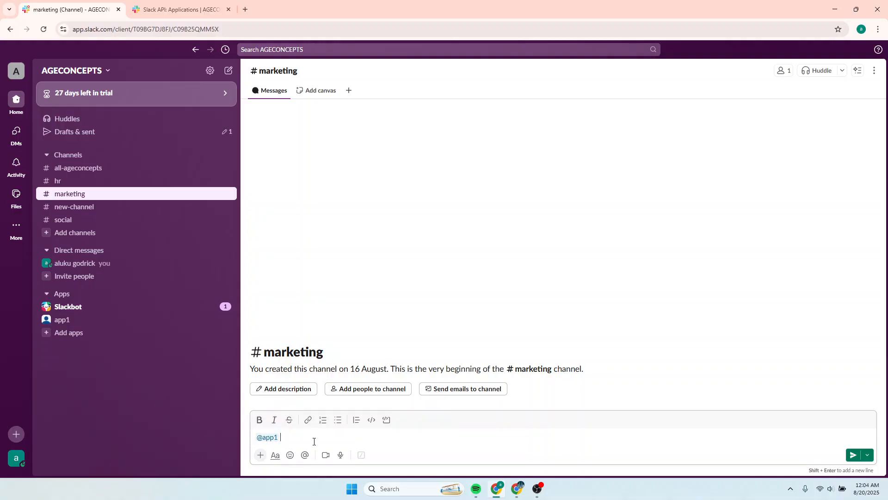
{"action": "key", "text": "Return"}
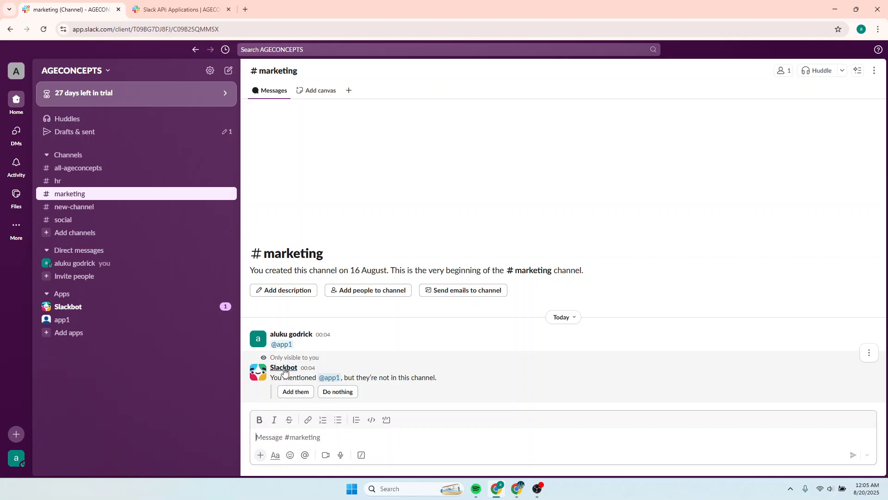
{"action": "left_click", "coordinate": [294, 392]}
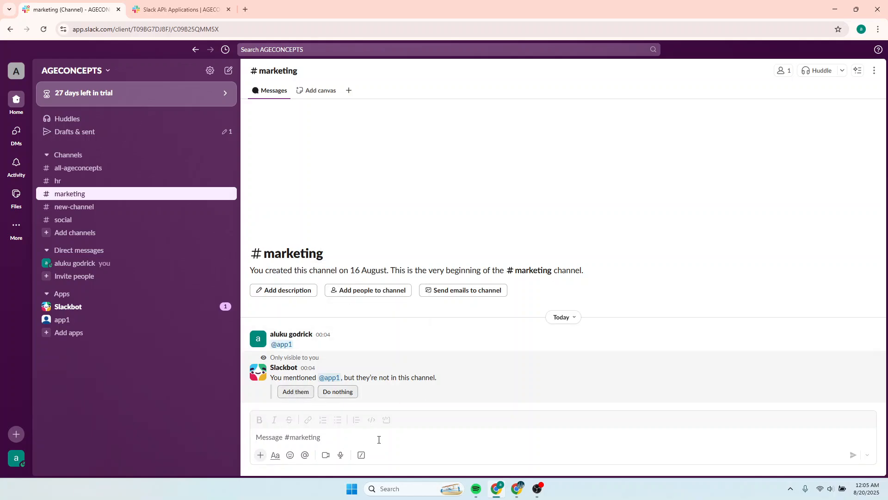
{"action": "left_click", "coordinate": [306, 439]}
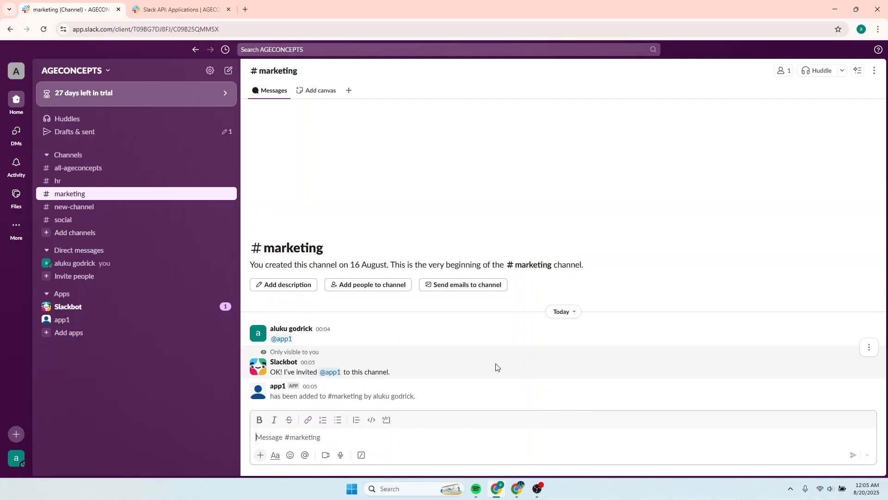
Turn off Watch Whole Workspace in the Slack Trigger and set the Channel to Watch to marketing.
{"action": "left_click", "coordinate": [519, 489]}
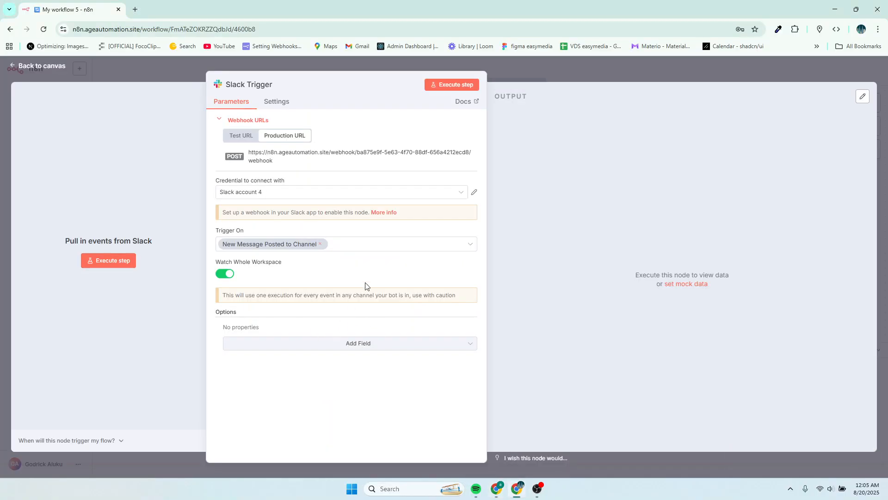
{"action": "left_click", "coordinate": [225, 275]}
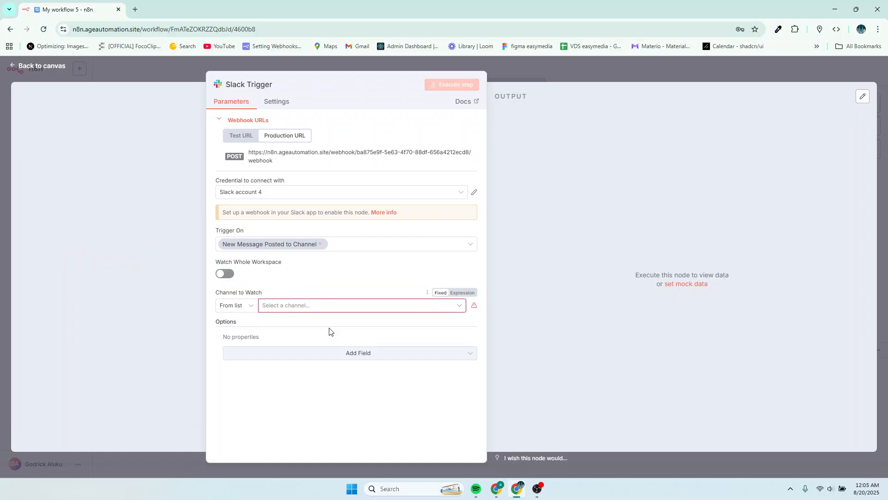
{"action": "left_click", "coordinate": [240, 135]}
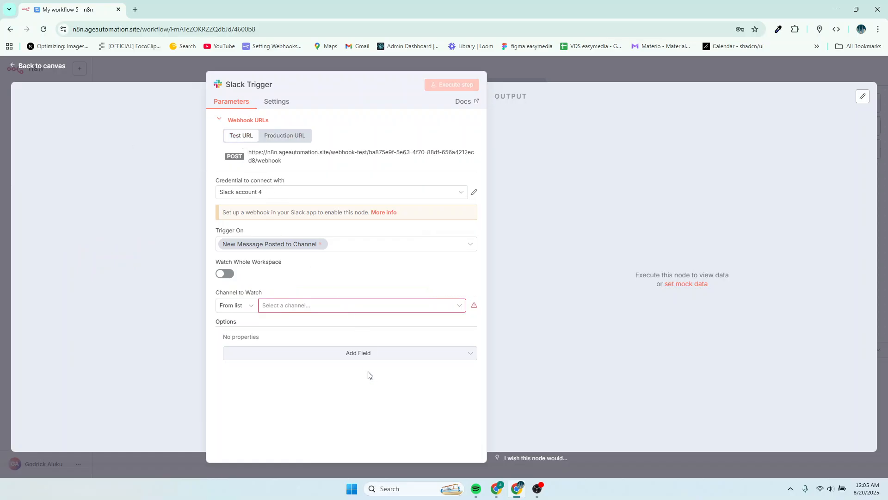
{"action": "left_click", "coordinate": [274, 307]}
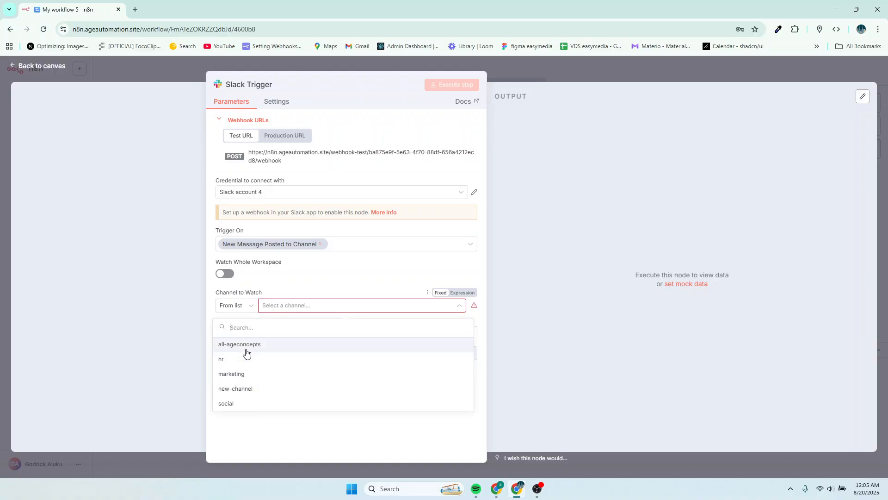
{"action": "left_click", "coordinate": [238, 377]}
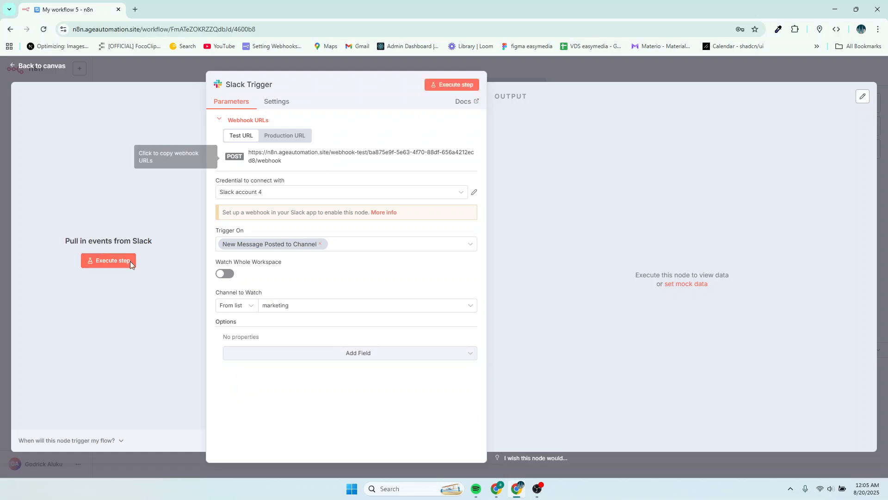
Execute the Slack Trigger step so it listens for a test event.
{"action": "left_click", "coordinate": [580, 69]}
{"action": "left_click", "coordinate": [676, 72]}
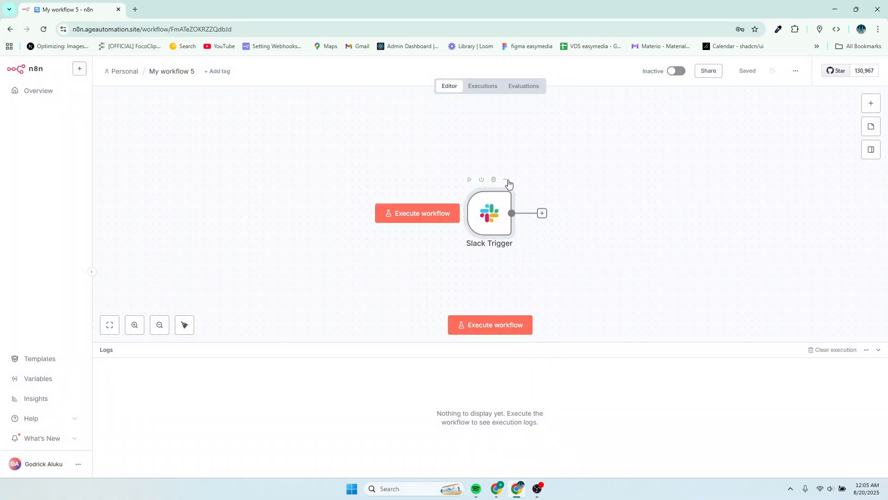
{"action": "left_click", "coordinate": [506, 179]}
{"action": "left_click", "coordinate": [521, 192]}
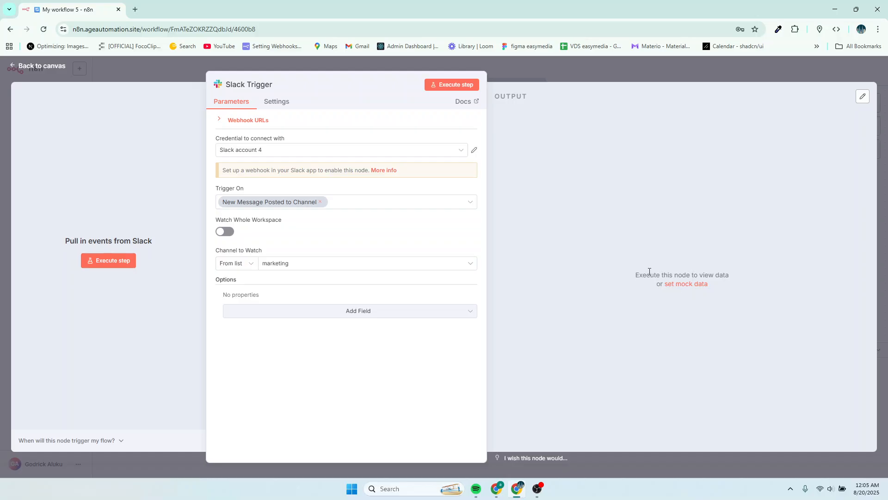
{"action": "left_click_drag", "start_coordinate": [640, 275], "coordinate": [700, 277]}
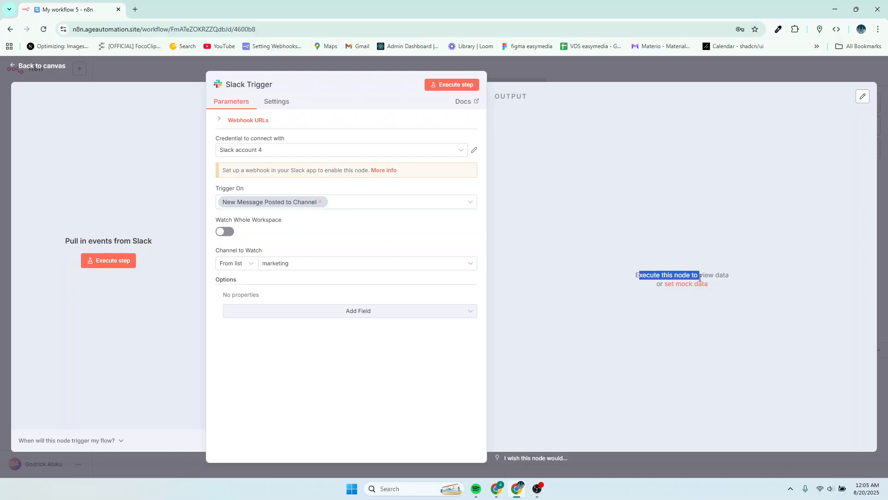
{"action": "left_click", "coordinate": [722, 286]}
{"action": "left_click", "coordinate": [110, 262]}
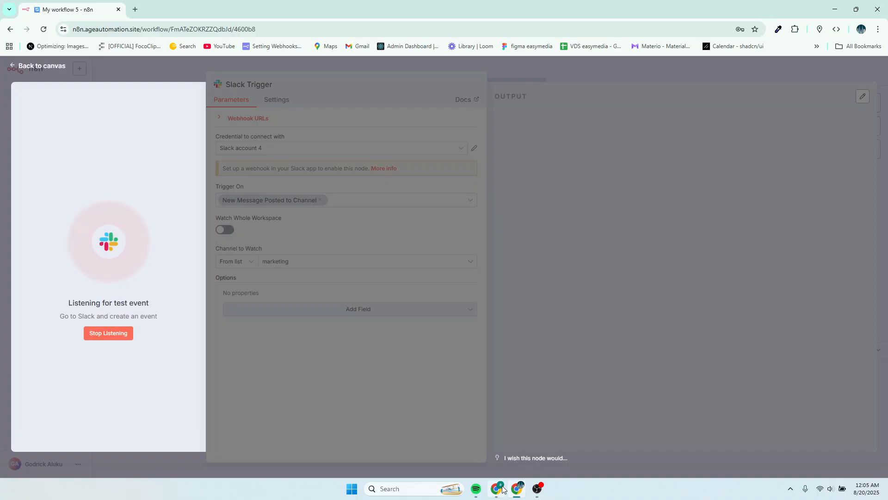
Post the message Hello in the marketing channel.
{"action": "left_click", "coordinate": [501, 491]}
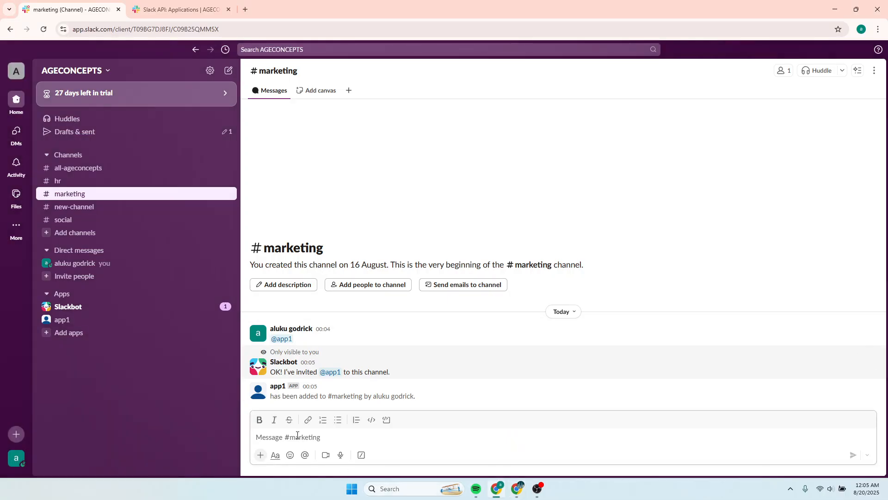
{"action": "type", "text": "Hello"}
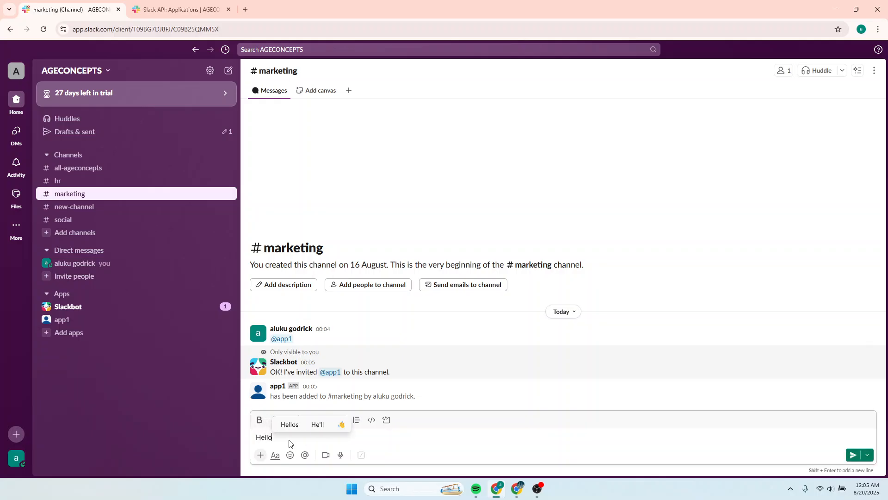
{"action": "key", "text": "Return"}
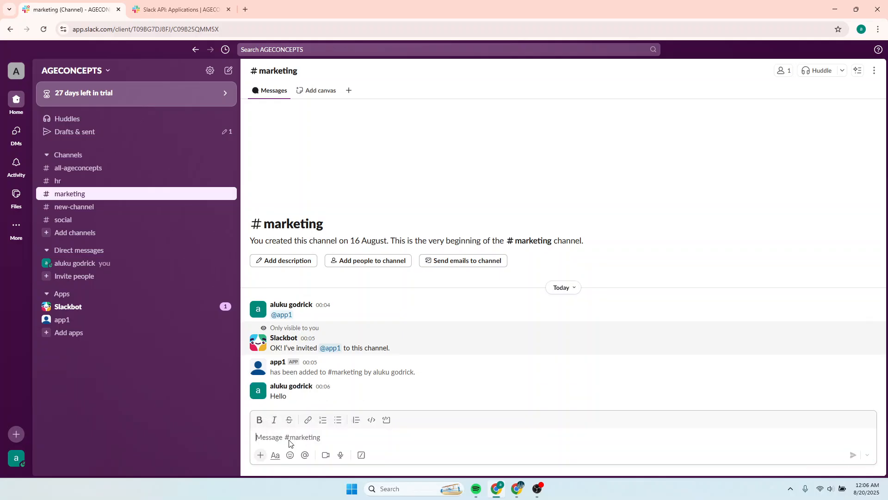
{"action": "left_click", "coordinate": [514, 490]}
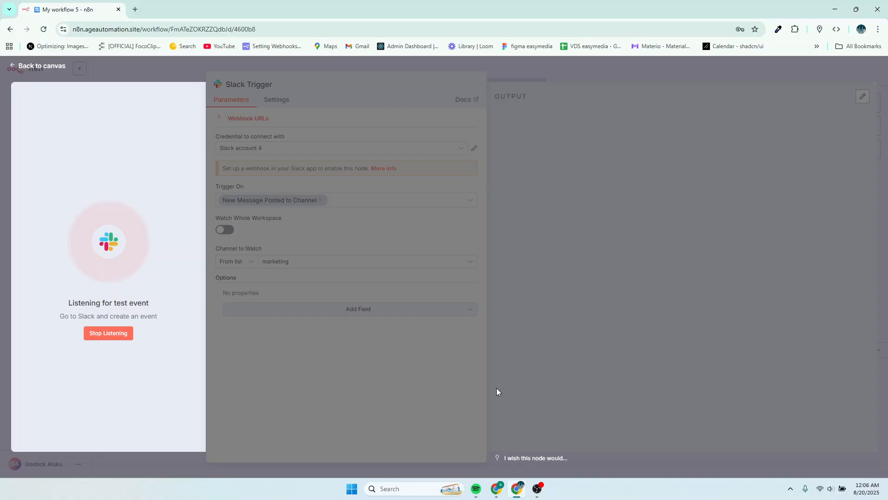
{"action": "left_click", "coordinate": [518, 488]}
{"action": "left_click", "coordinate": [518, 488]}
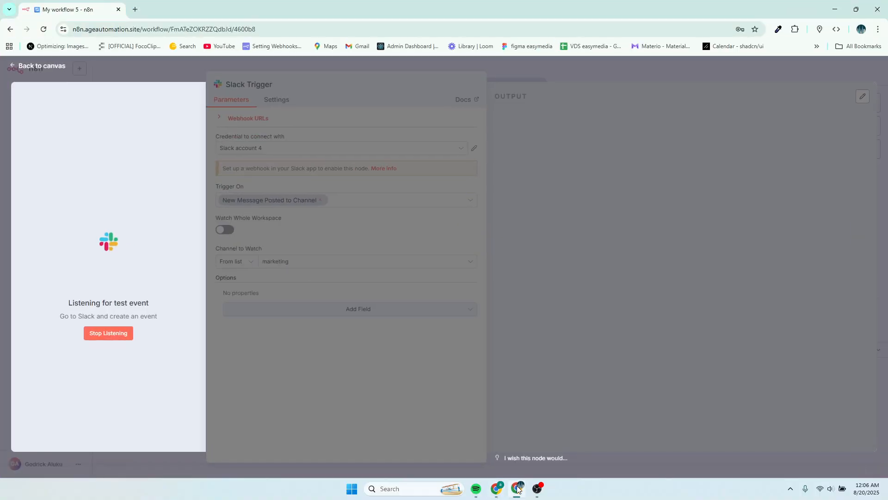
{"action": "left_click", "coordinate": [518, 488]}
Open the Slack app's Event Subscriptions Request URL for changing.
{"action": "left_click", "coordinate": [198, 10]}
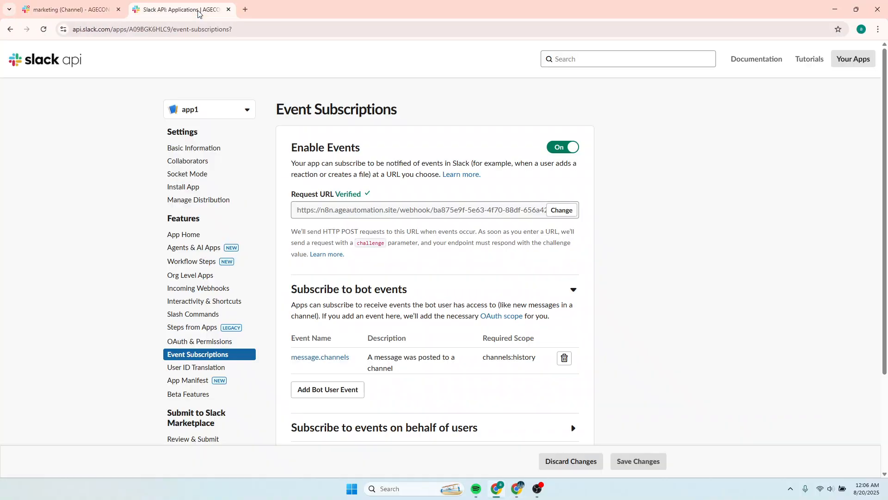
{"action": "scroll", "coordinate": [415, 310], "scroll_direction": "down", "scroll_amount": 3}
{"action": "scroll", "coordinate": [416, 311], "scroll_direction": "up", "scroll_amount": 3}
{"action": "scroll", "coordinate": [428, 228], "scroll_direction": "down", "scroll_amount": 1}
{"action": "scroll", "coordinate": [428, 231], "scroll_direction": "up", "scroll_amount": 1}
{"action": "left_click", "coordinate": [561, 209]}
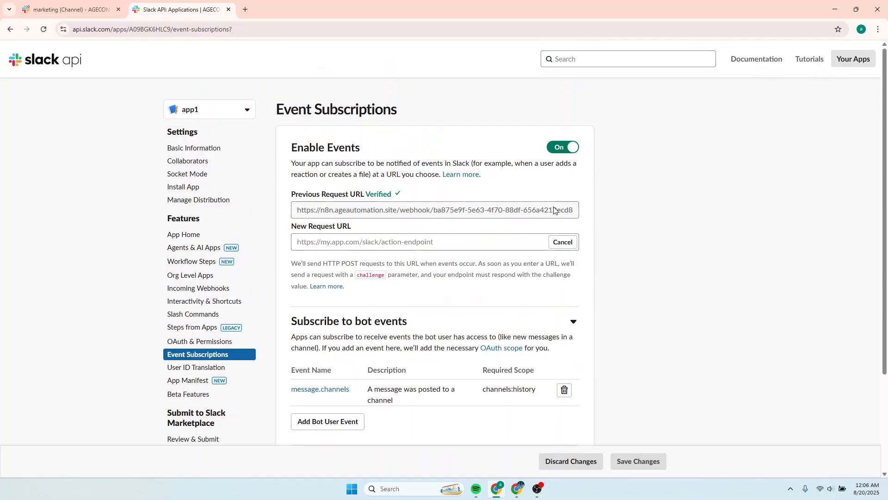
Stop the Slack Trigger from listening and copy its Test webhook URL.
{"action": "left_click", "coordinate": [517, 488]}
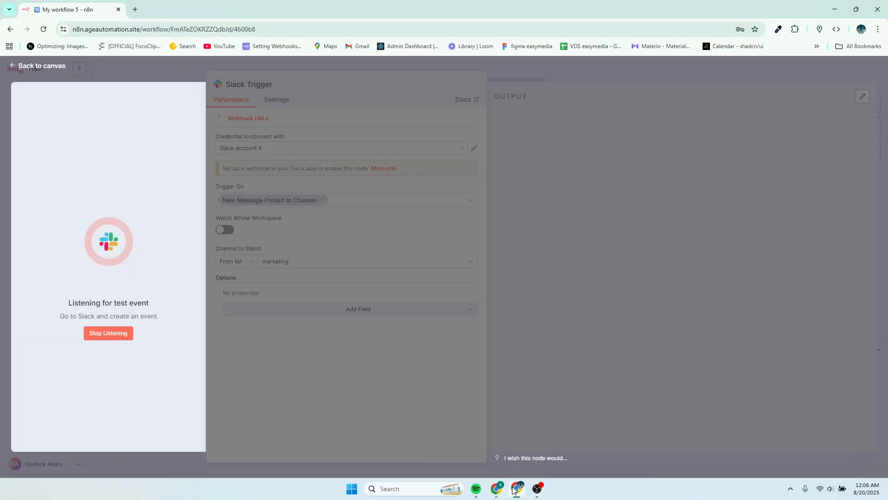
{"action": "left_click", "coordinate": [124, 336]}
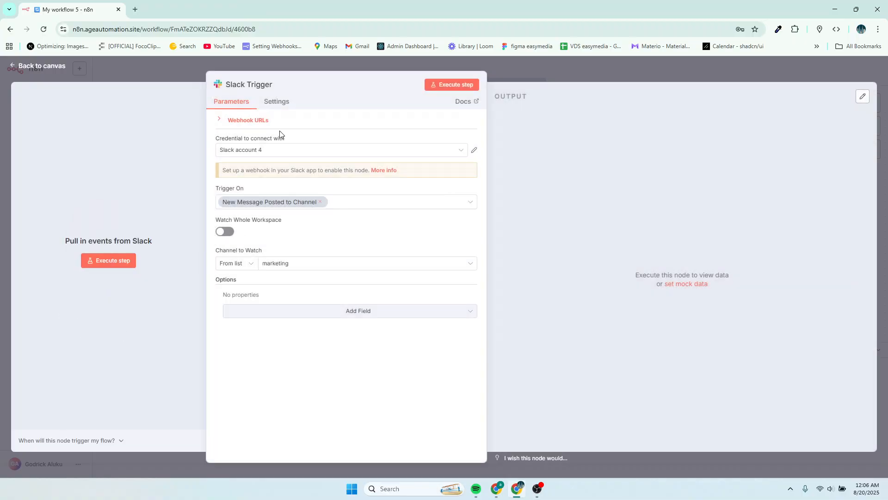
{"action": "left_click", "coordinate": [251, 121]}
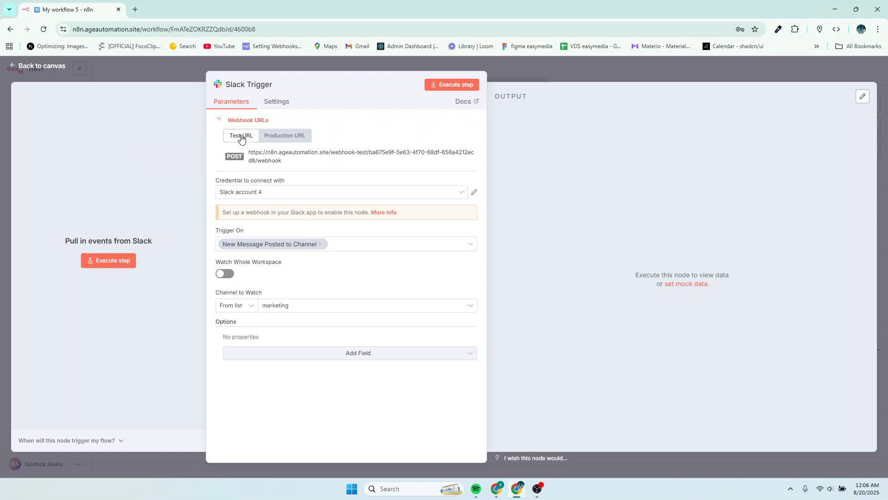
{"action": "left_click", "coordinate": [262, 159]}
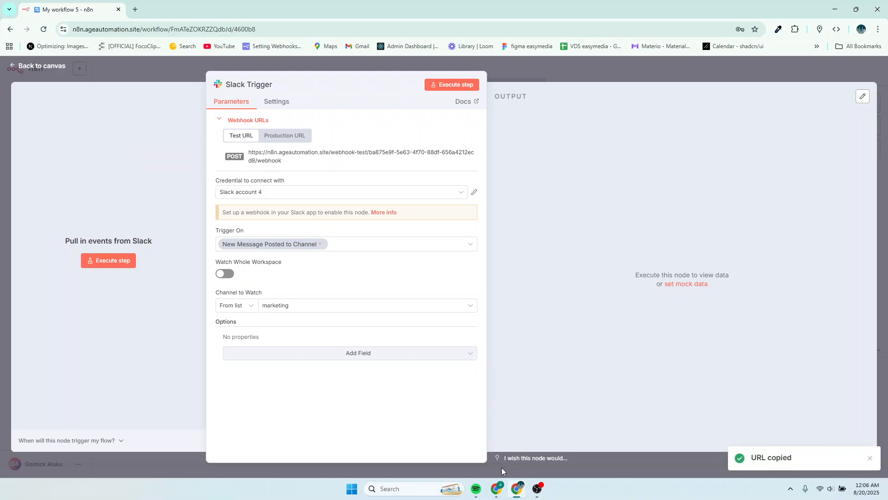
Paste the Test URL as the new Request URL and save the Event Subscriptions changes.
{"action": "left_click", "coordinate": [501, 487]}
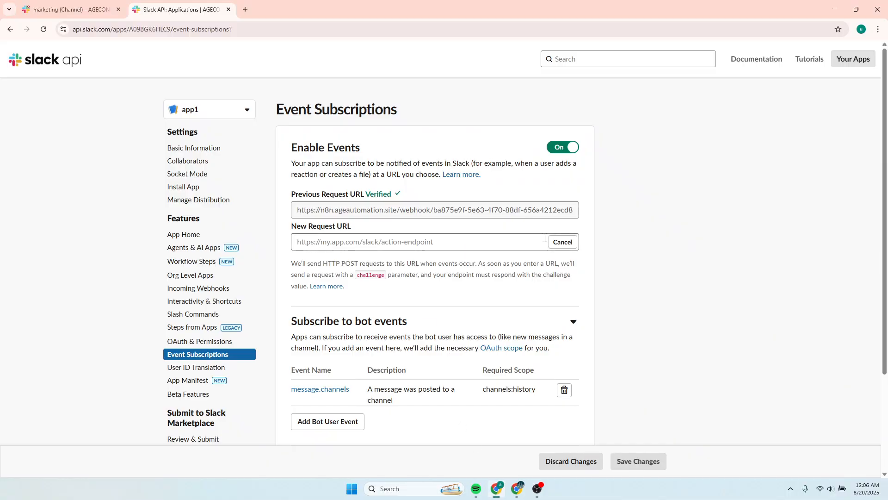
{"action": "left_click", "coordinate": [454, 239]}
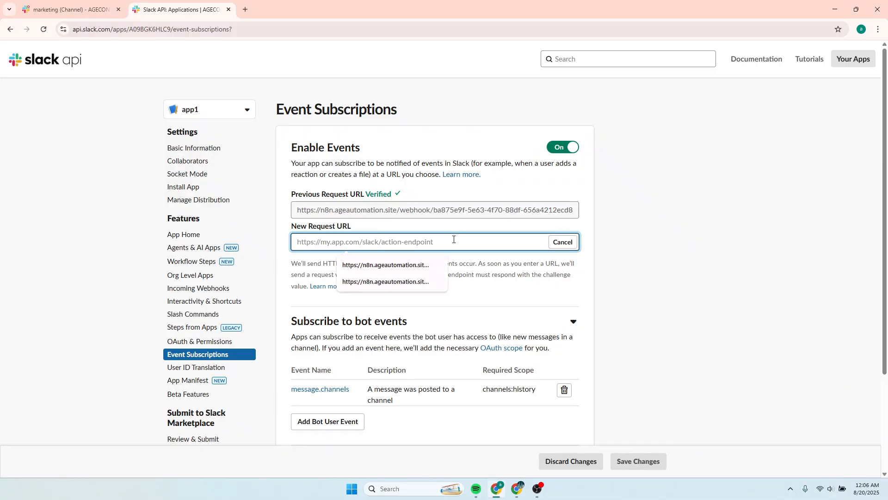
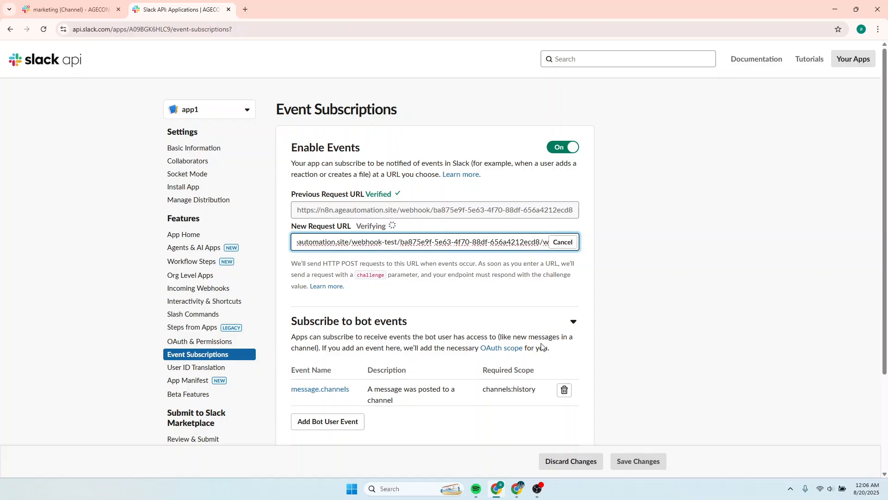
{"action": "left_click", "coordinate": [625, 460]}
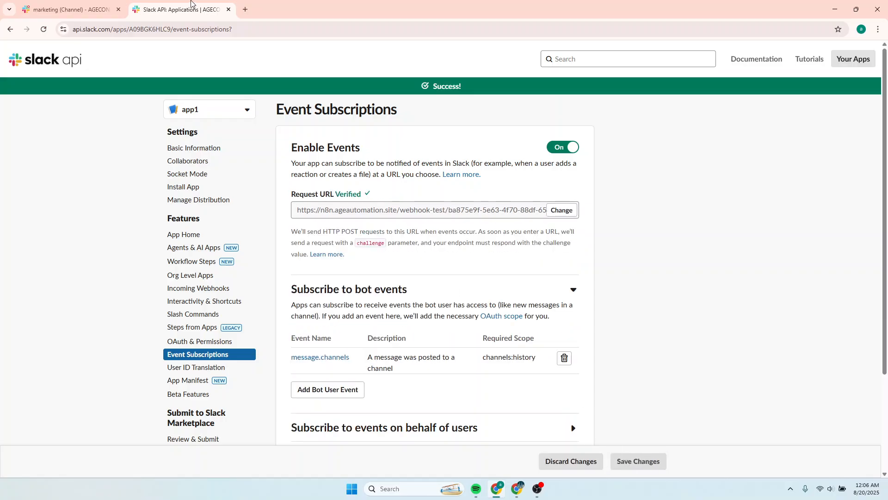
Execute the Slack Trigger step again to listen for a test event.
{"action": "left_click", "coordinate": [69, 9]}
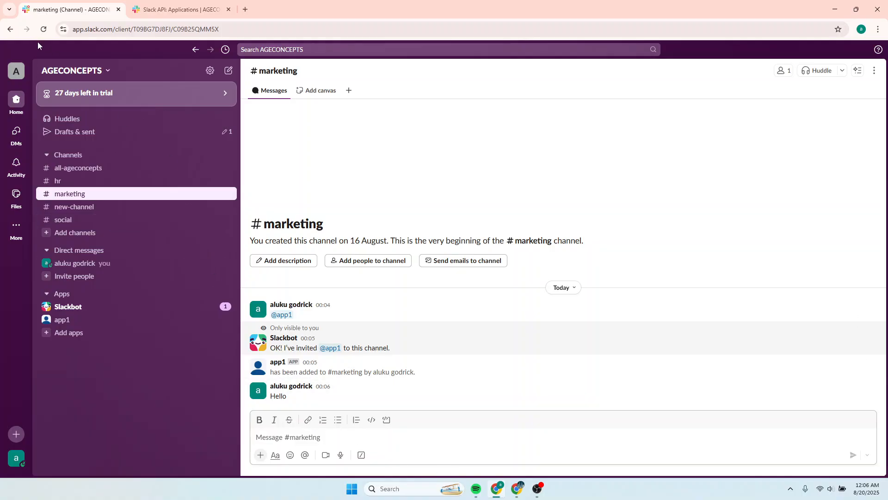
{"action": "left_click", "coordinate": [516, 490]}
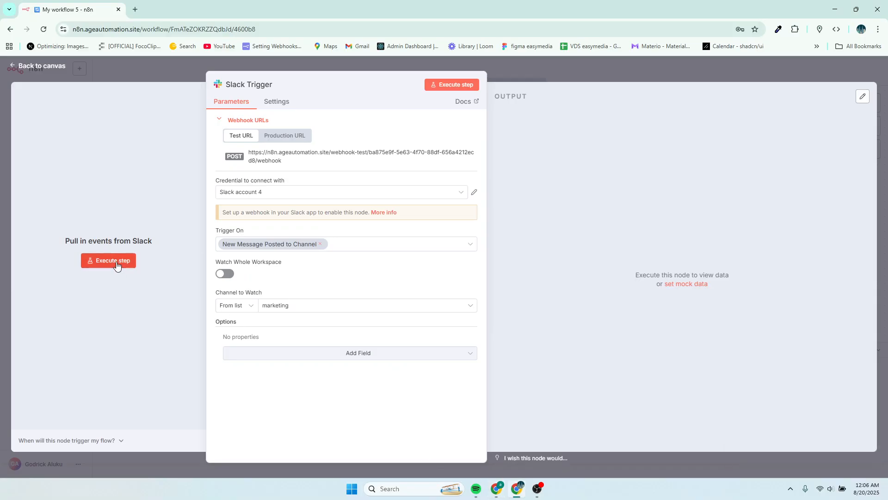
{"action": "left_click", "coordinate": [116, 262]}
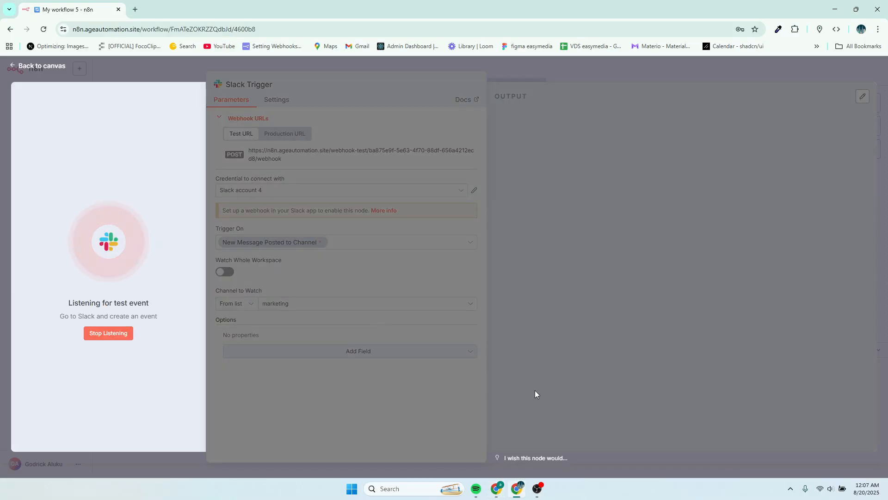
Post another Hello message in the marketing channel.
{"action": "mouse_move", "coordinate": [497, 485]}
{"action": "left_click", "coordinate": [498, 469]}
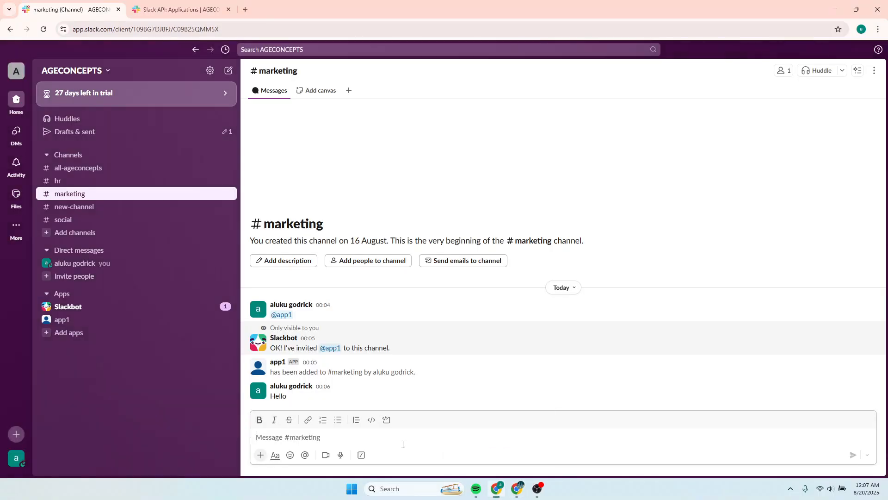
{"action": "type", "text": "Hello"}
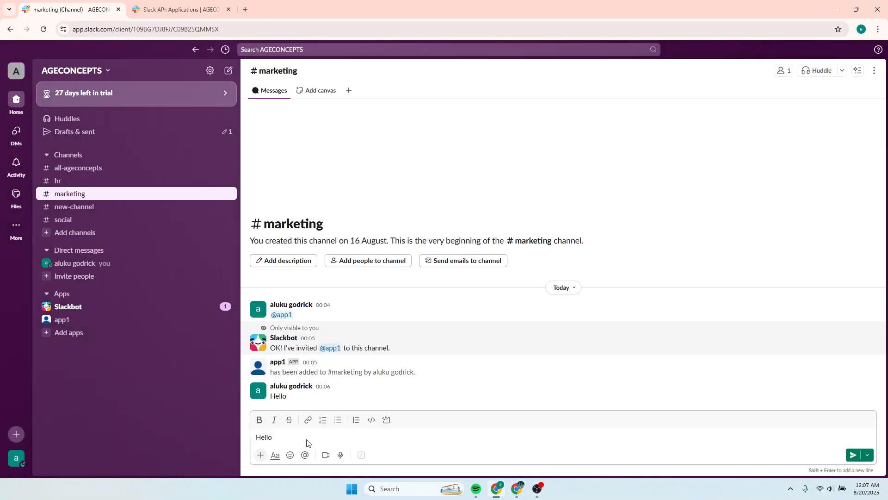
{"action": "key", "text": "Return"}
Inspect the captured message text in the Slack Trigger's JSON output.
{"action": "left_click", "coordinate": [516, 483]}
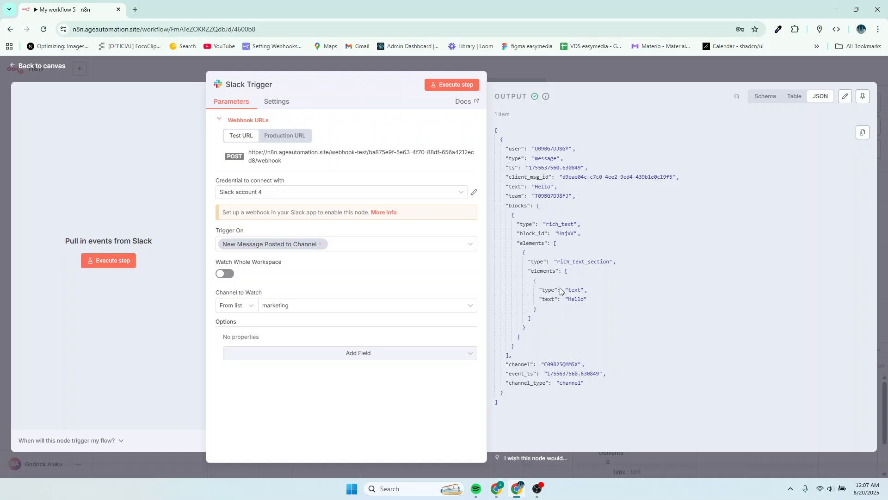
{"action": "double_click", "coordinate": [570, 299]}
Copy the Slack Trigger's Production URL and enter it as the Slack app's new Request URL.
{"action": "left_click", "coordinate": [282, 139]}
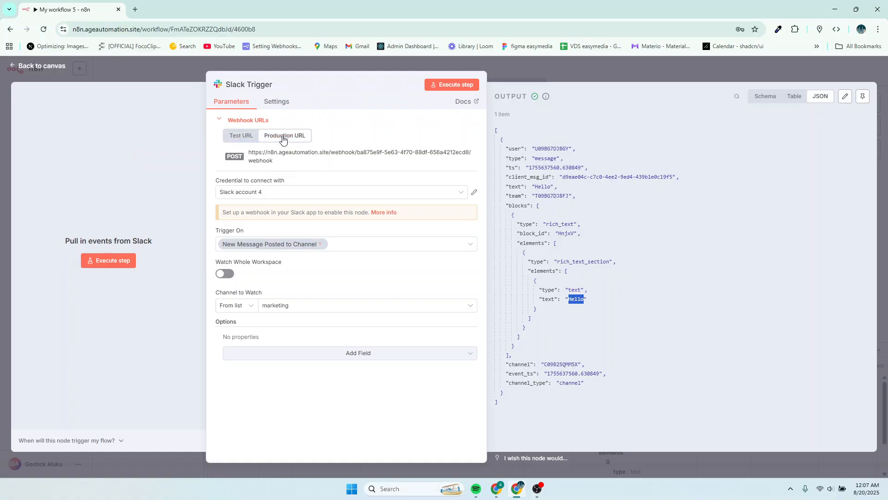
{"action": "left_click", "coordinate": [269, 159]}
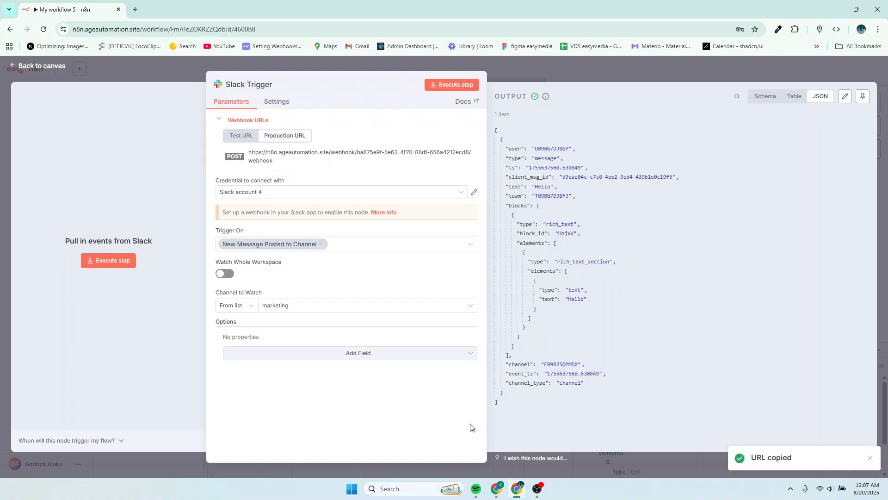
{"action": "mouse_move", "coordinate": [499, 493]}
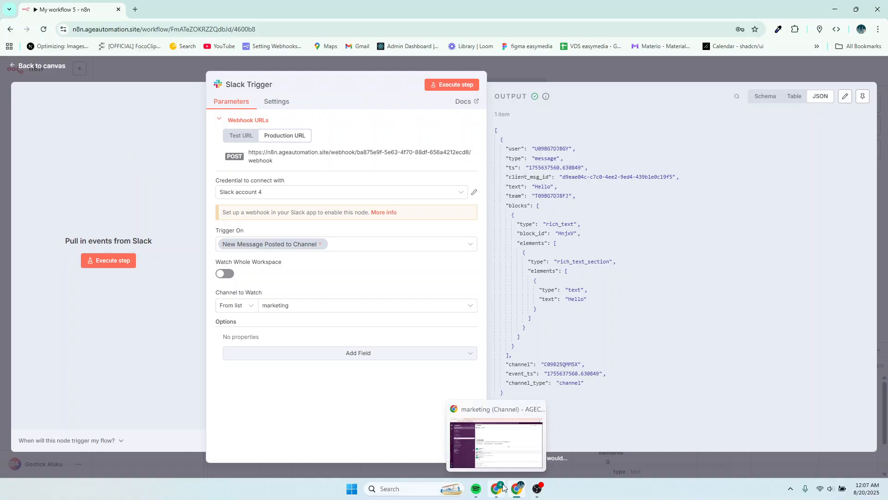
{"action": "left_click", "coordinate": [501, 456]}
{"action": "left_click", "coordinate": [180, 8]}
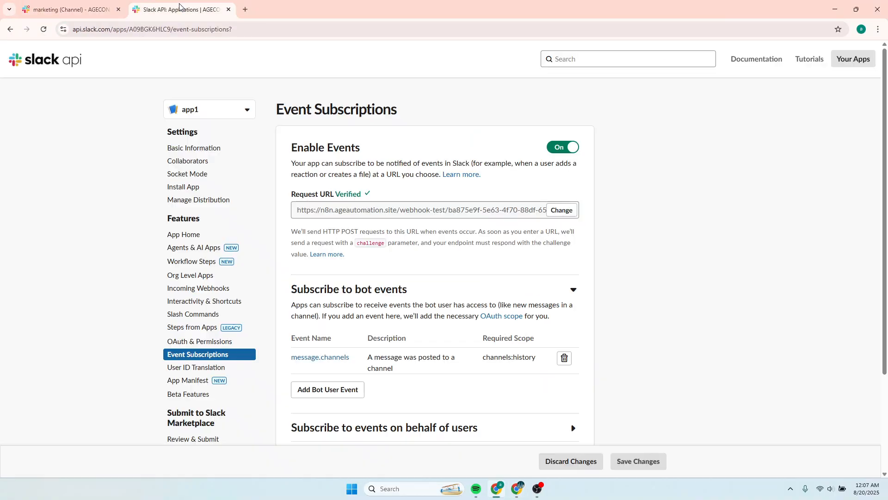
{"action": "left_click", "coordinate": [561, 210]}
{"action": "left_click", "coordinate": [376, 243]}
{"action": "left_click", "coordinate": [393, 264]}
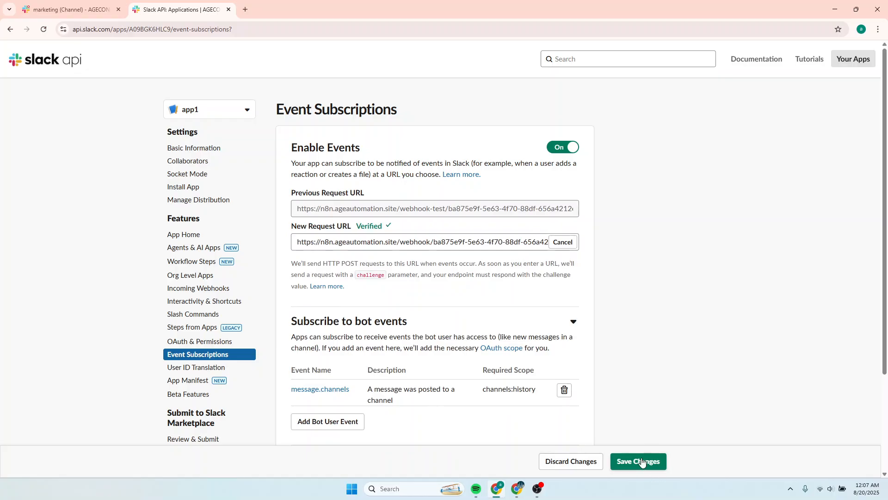
Save the Slack app's event subscription changes with the new Request URL.
{"action": "left_click", "coordinate": [641, 460]}
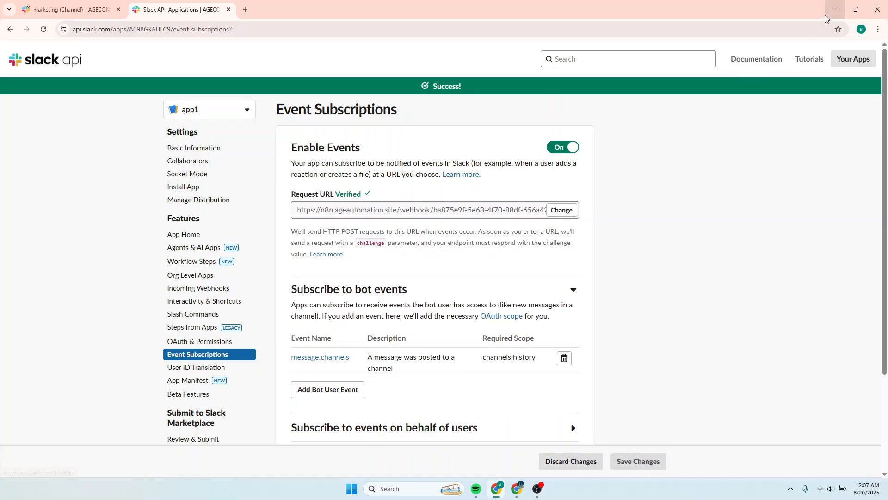
{"action": "left_click", "coordinate": [835, 10]}
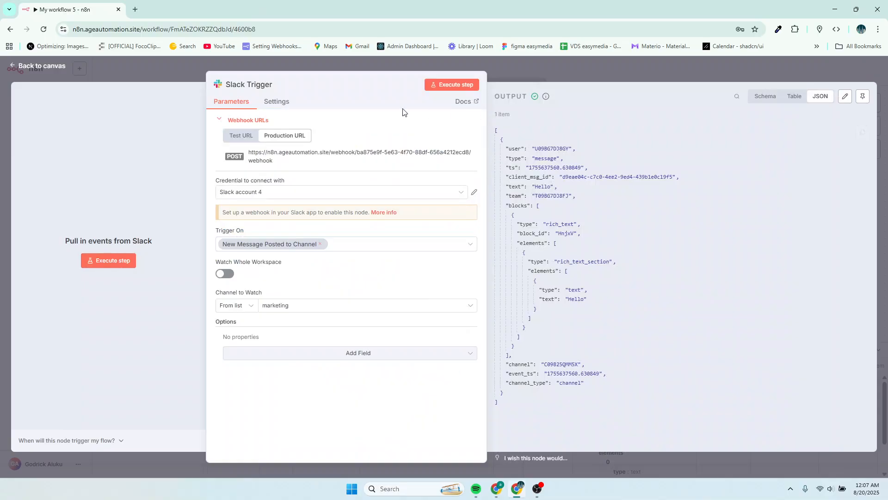
Close the Slack Trigger panel and open the workflow's list of executions.
{"action": "left_click", "coordinate": [596, 75]}
{"action": "left_click", "coordinate": [675, 72]}
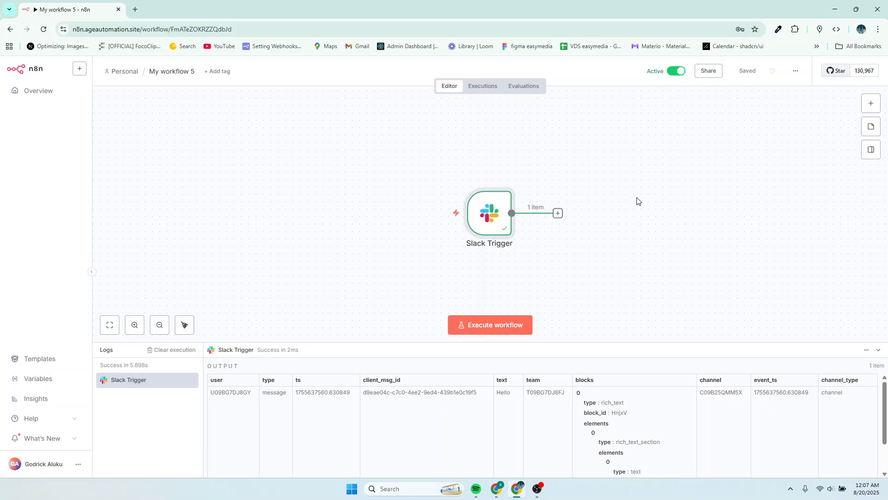
{"action": "left_click", "coordinate": [479, 87]}
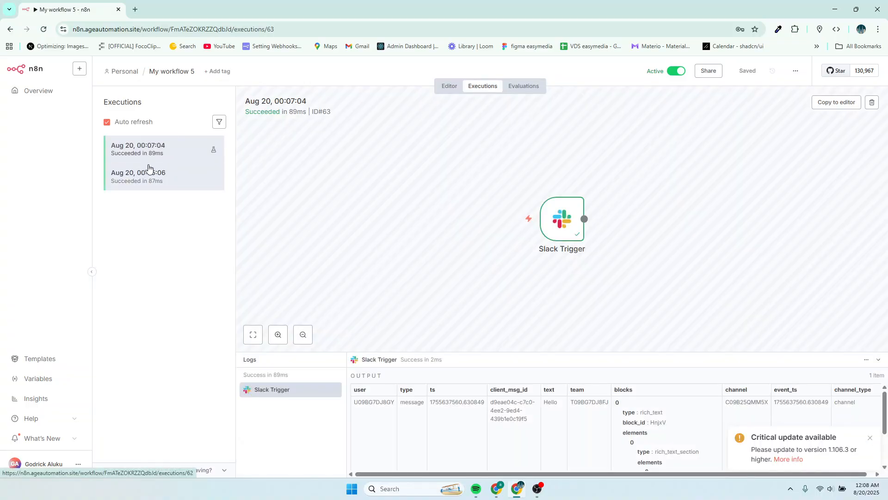
Open the workflow settings and set Save execution progress to Save.
{"action": "left_click", "coordinate": [795, 72]}
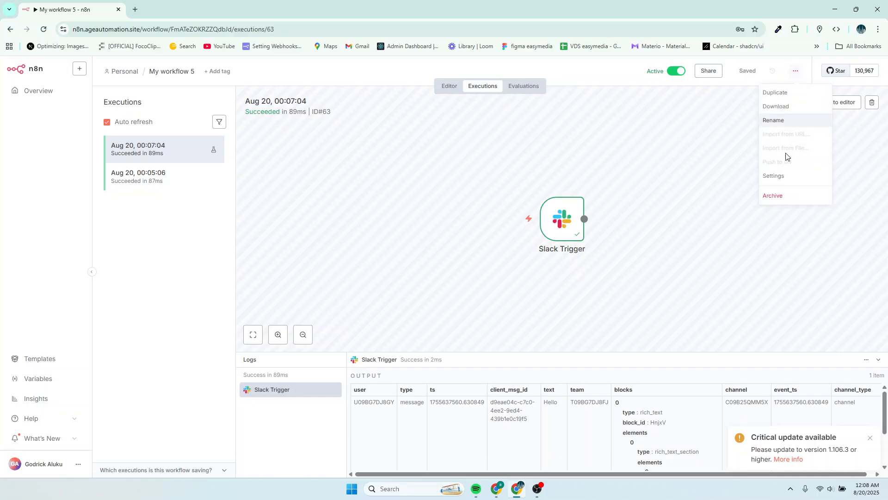
{"action": "left_click", "coordinate": [780, 175]}
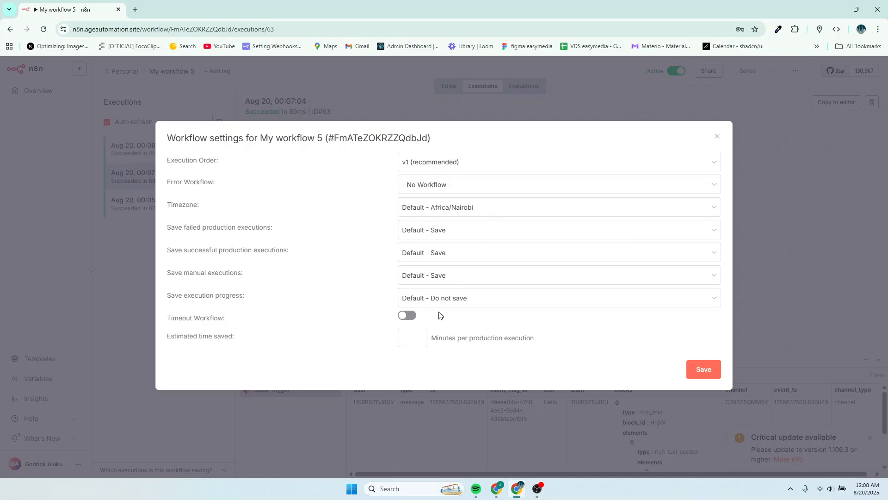
{"action": "left_click", "coordinate": [604, 301]}
{"action": "left_click", "coordinate": [452, 338]}
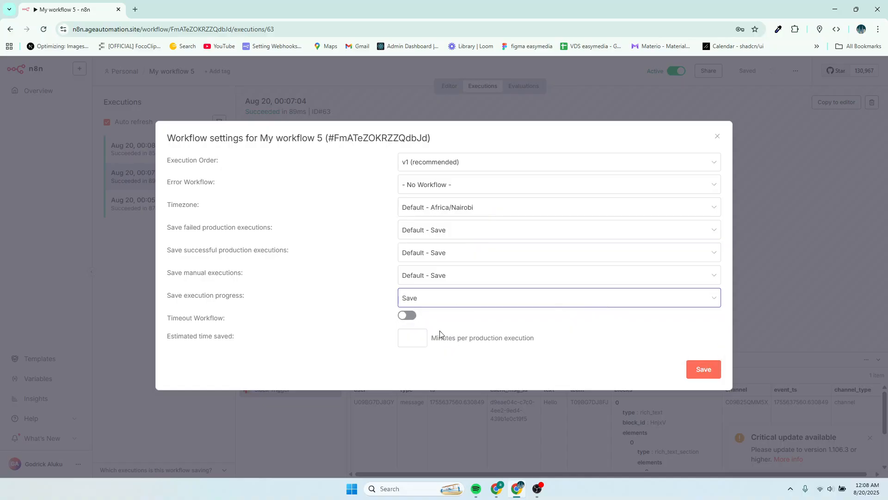
Save the workflow settings with Timeout Workflow switched off.
{"action": "left_click", "coordinate": [406, 315]}
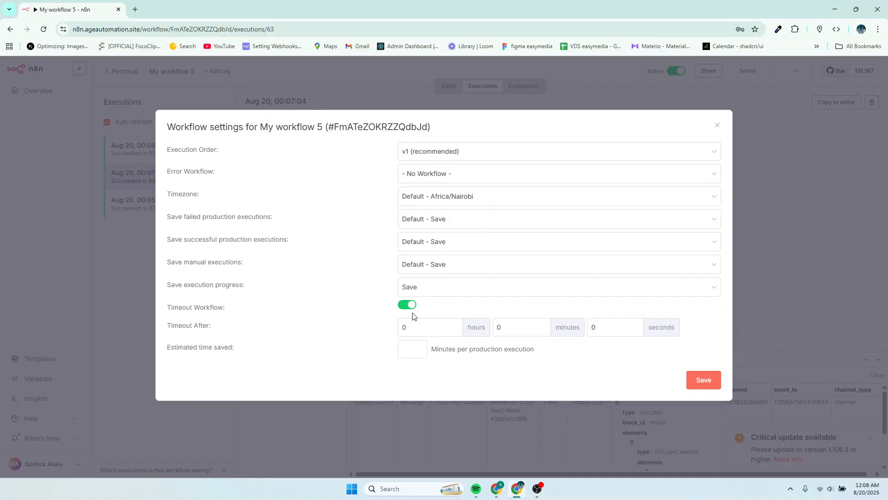
{"action": "left_click", "coordinate": [700, 381]}
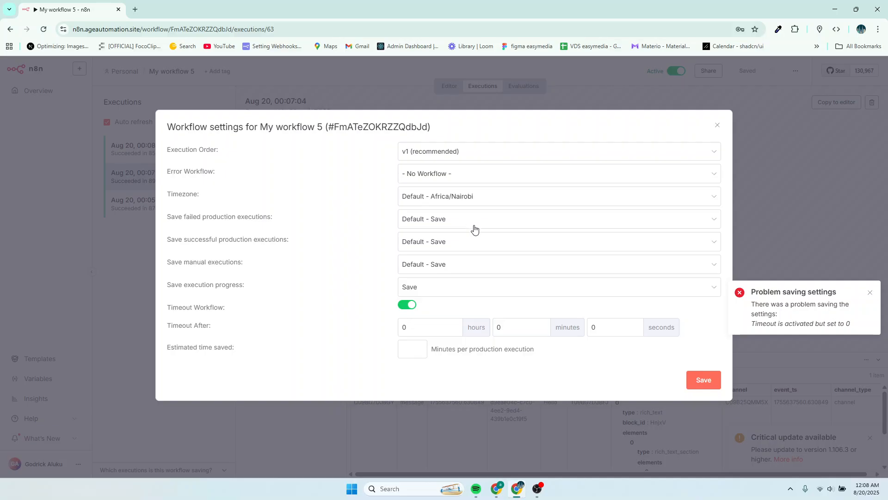
{"action": "left_click", "coordinate": [410, 305]}
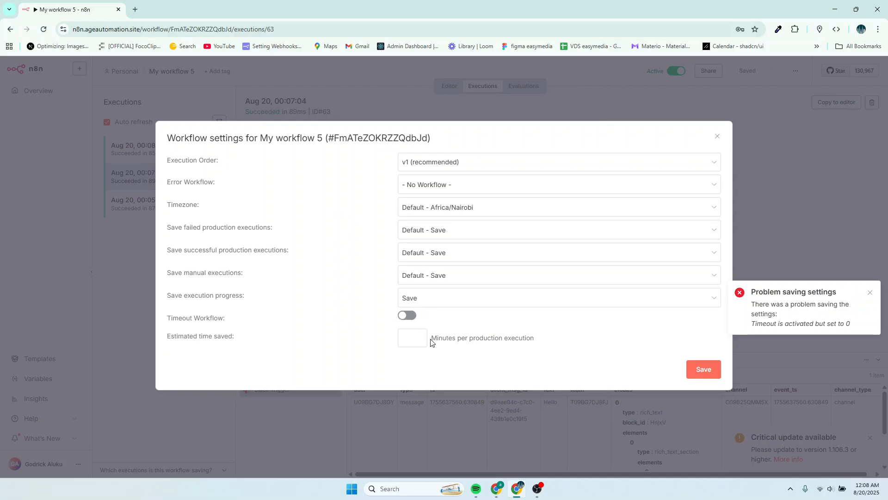
{"action": "left_click", "coordinate": [703, 369]}
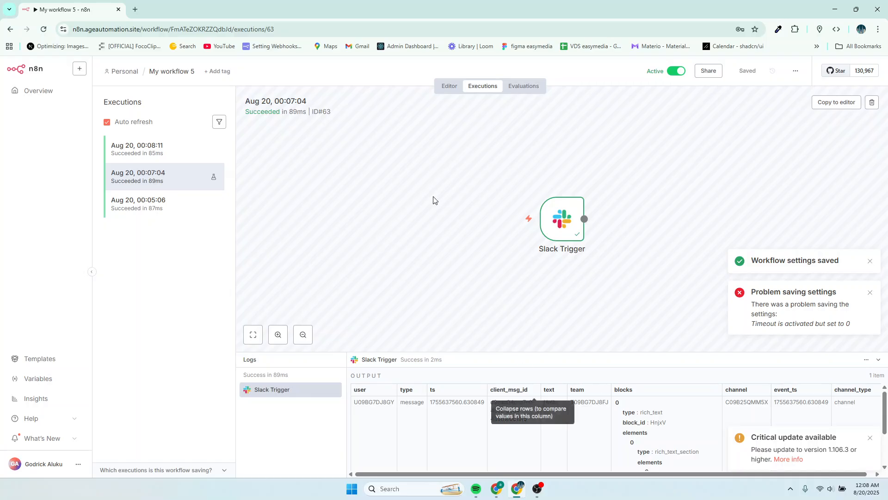
Post the message How is everyone? in the Slack marketing channel.
{"action": "left_click", "coordinate": [517, 489]}
{"action": "left_click", "coordinate": [69, 10]}
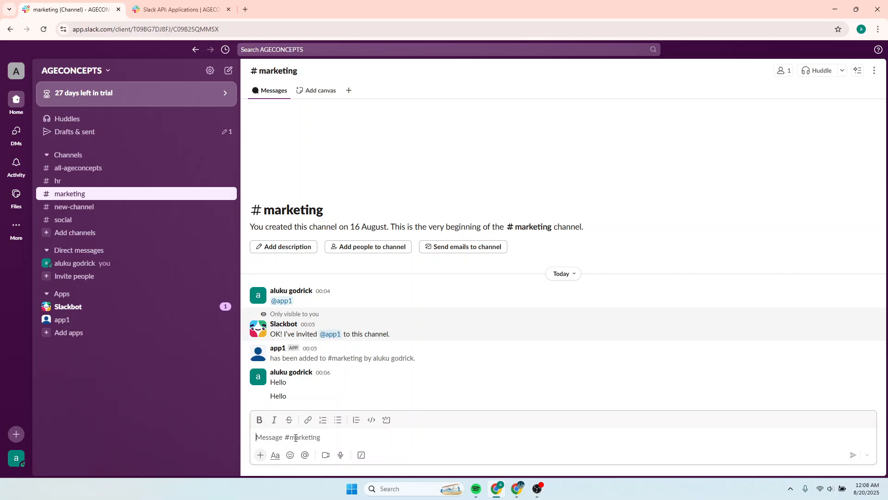
{"action": "type", "text": "How is ever"}
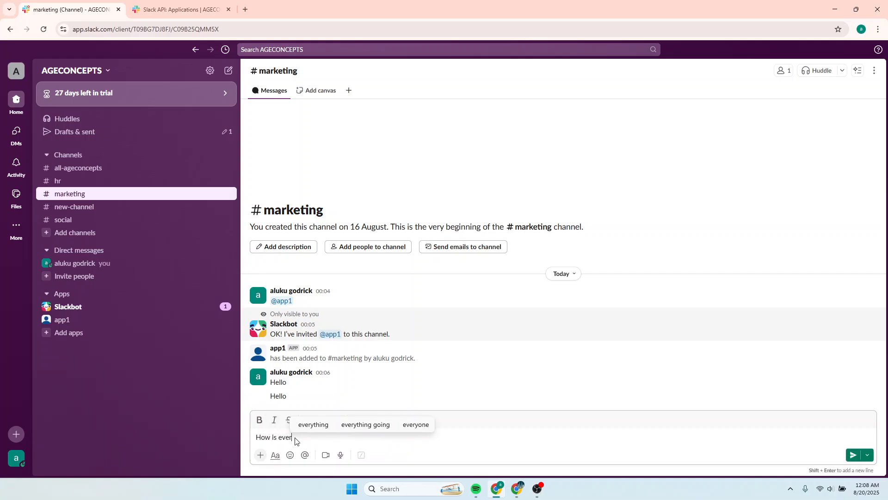
{"action": "type", "text": "yone?"}
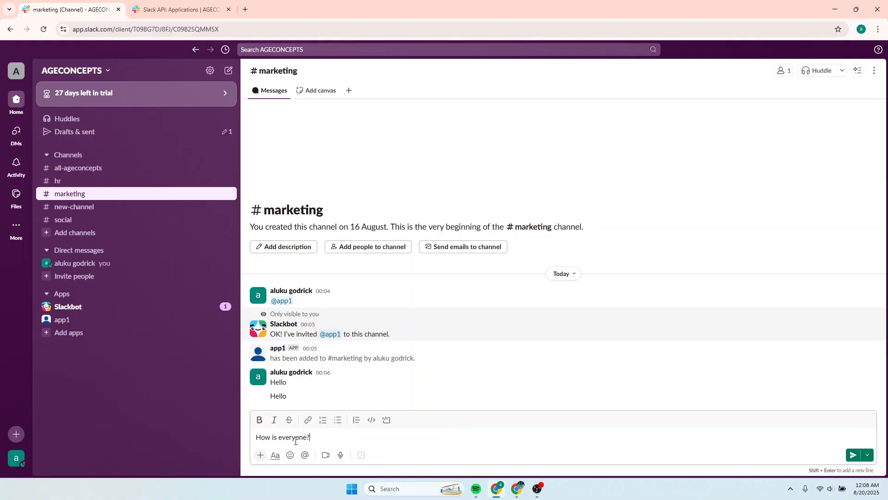
{"action": "key", "text": "Return"}
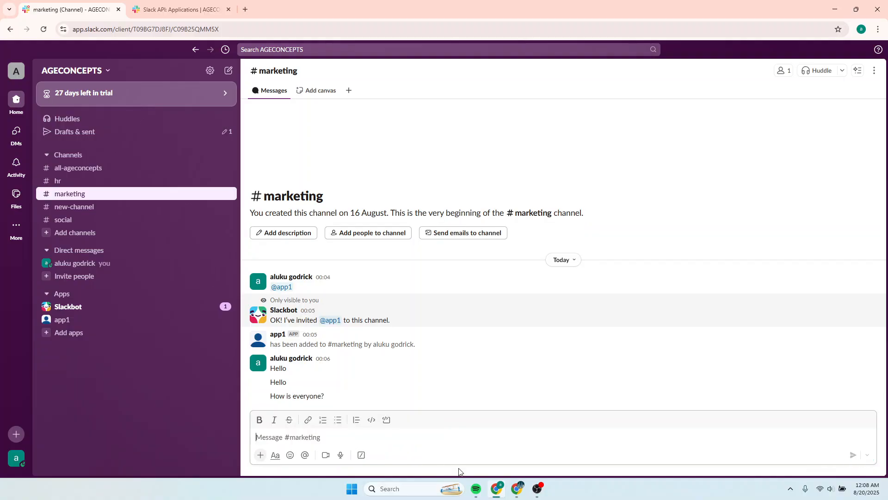
Open the newest execution in n8n and inspect the message it captured.
{"action": "left_click", "coordinate": [517, 490]}
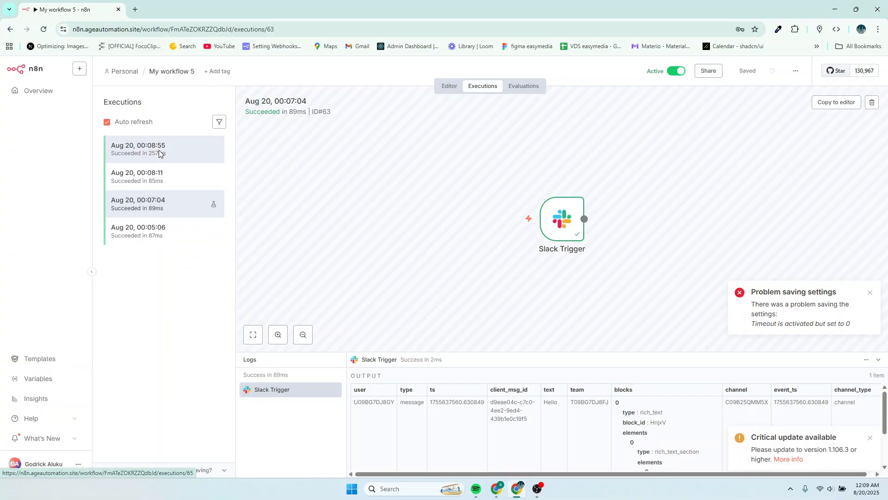
{"action": "left_click", "coordinate": [159, 154]}
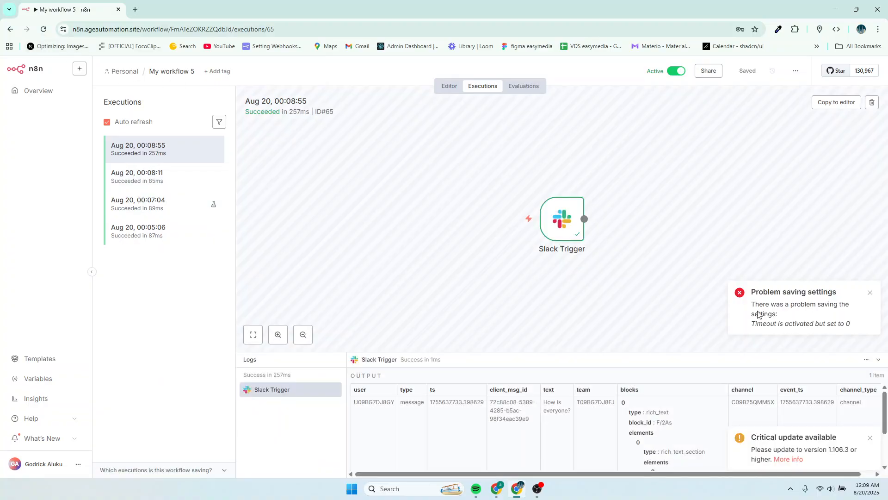
{"action": "left_click", "coordinate": [869, 293]}
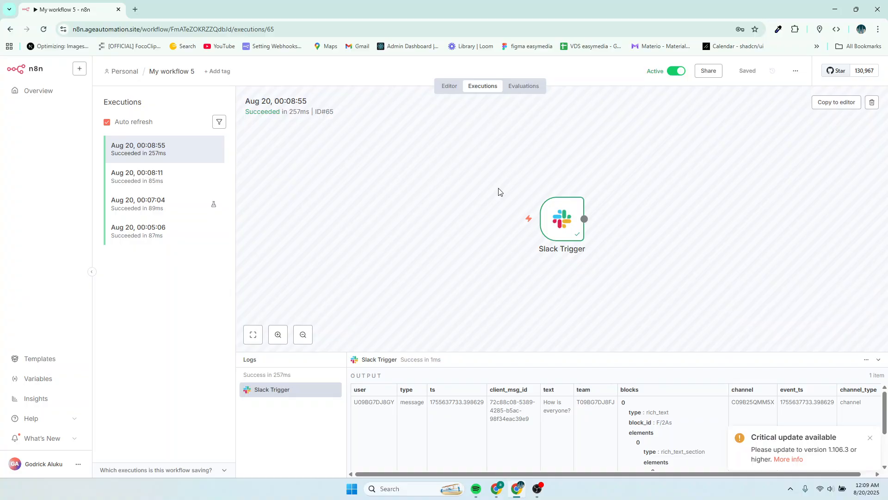
{"action": "scroll", "coordinate": [631, 414], "scroll_direction": "down", "scroll_amount": 3}
{"action": "scroll", "coordinate": [639, 426], "scroll_direction": "up", "scroll_amount": 3}
{"action": "mouse_move", "coordinate": [571, 230]}
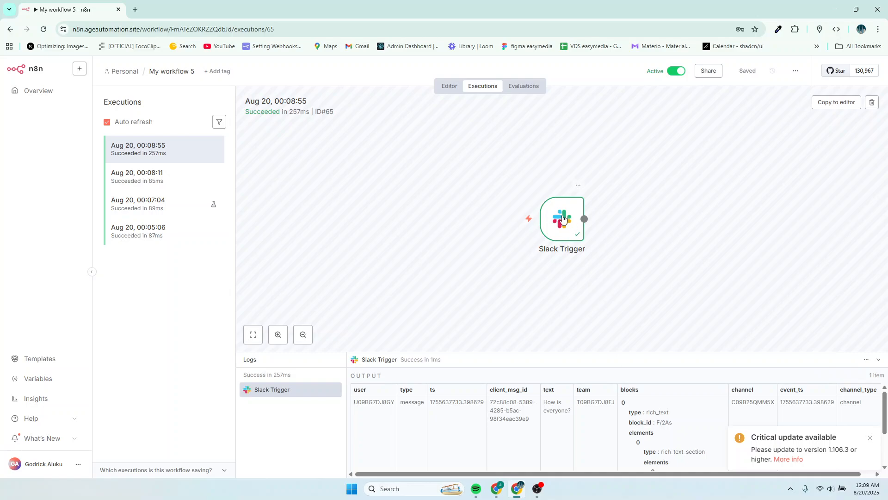